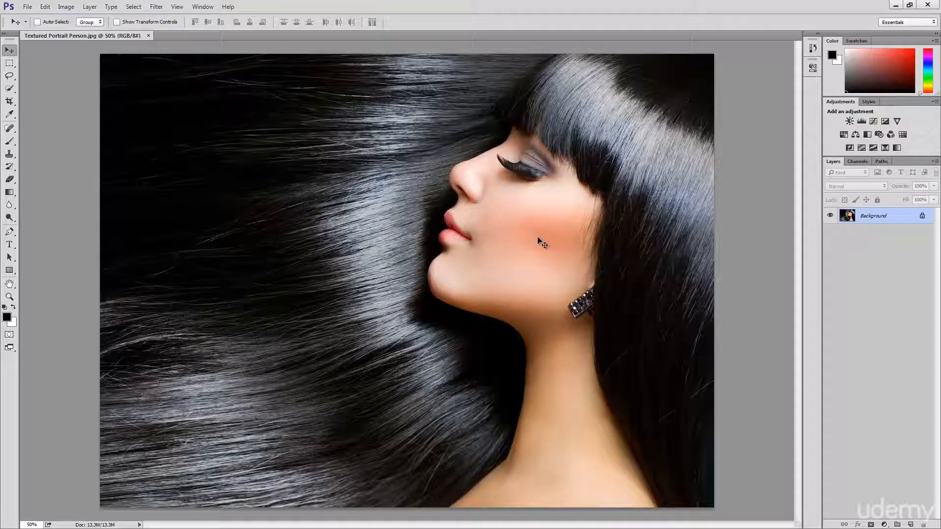
Select the woman's face and neck with the Quick Selection tool and turn the selection into a mask on a new layer.
left_click(10, 89)
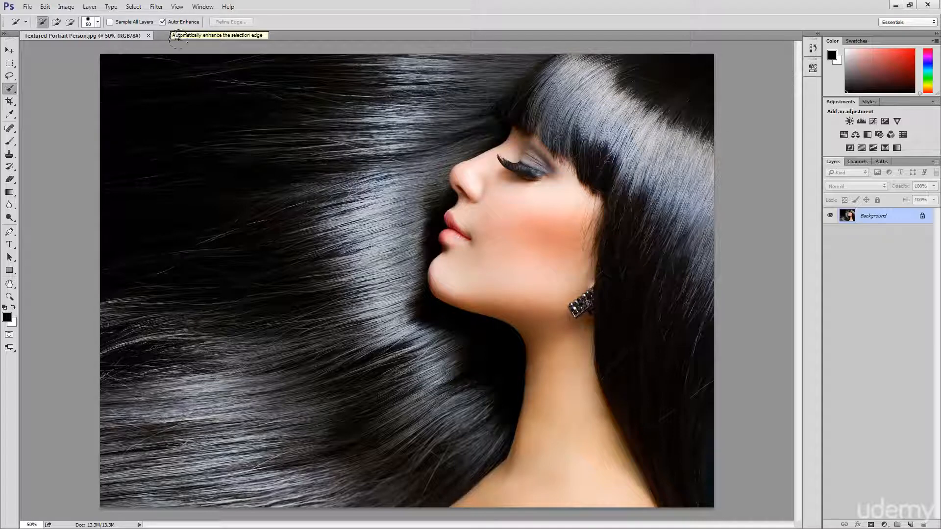
mouse_move(546, 227)
left_mouse_down()
mouse_move(561, 203)
mouse_move(545, 222)
mouse_move(530, 224)
mouse_move(521, 209)
mouse_move(533, 143)
left_mouse_up()
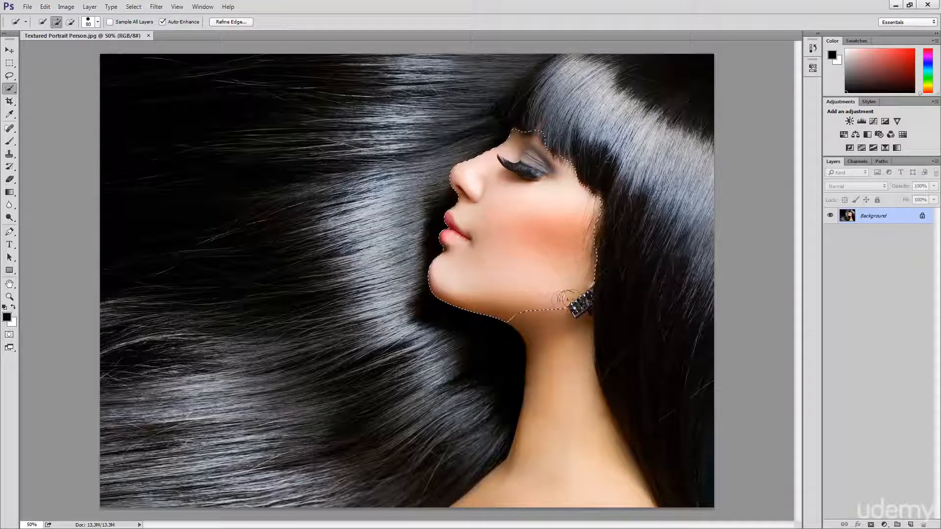
left_click_drag(567, 321, 557, 318)
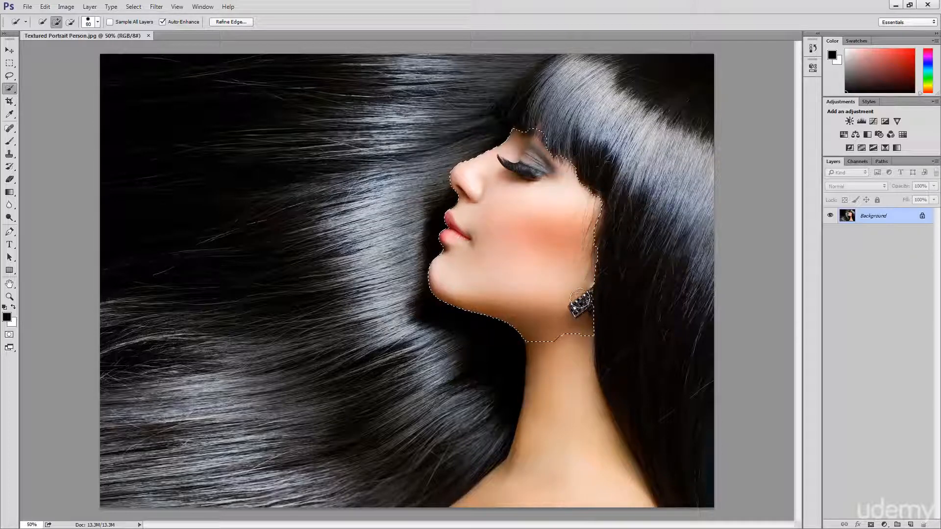
mouse_move(582, 307)
left_mouse_down()
mouse_move(580, 399)
mouse_move(614, 444)
mouse_move(606, 427)
left_mouse_up()
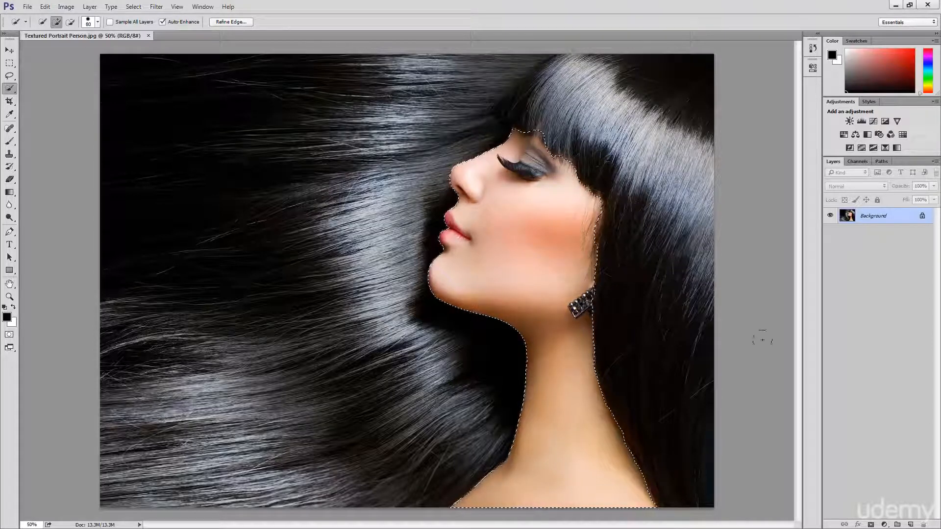
left_click(910, 525)
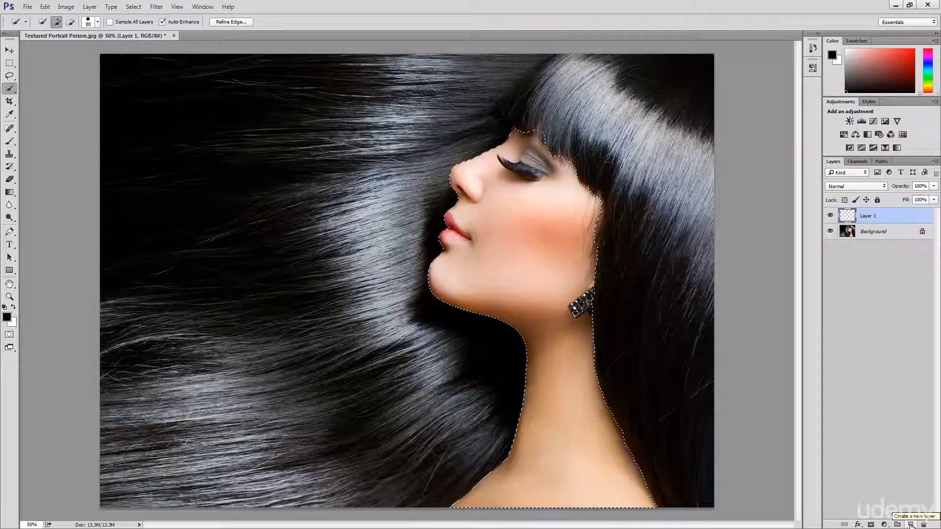
left_click(871, 524)
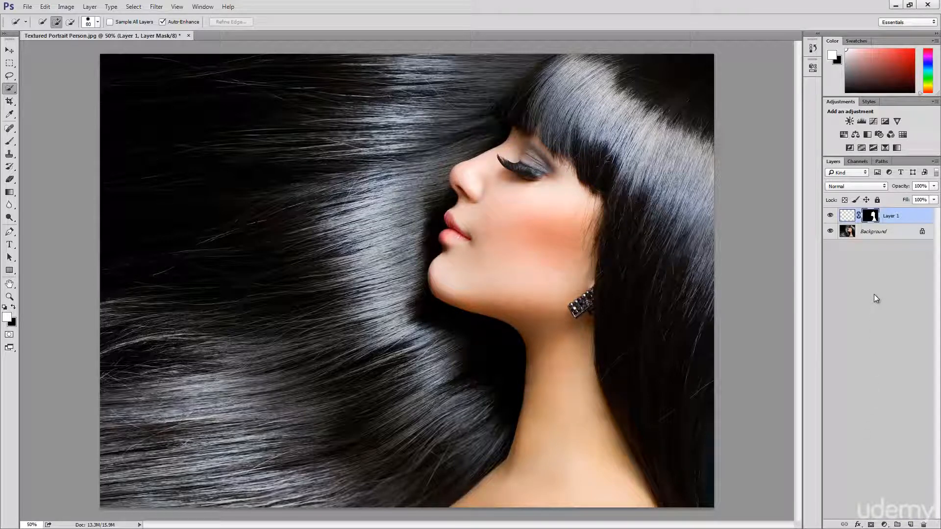
Place Paper Texture.jpg from the Desktop into the portrait as a linked file.
left_click(27, 7)
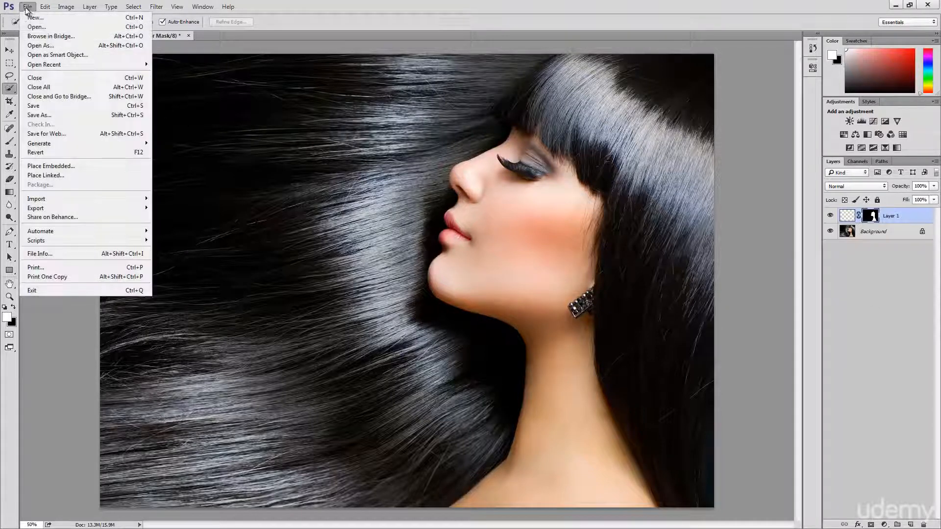
left_click(57, 175)
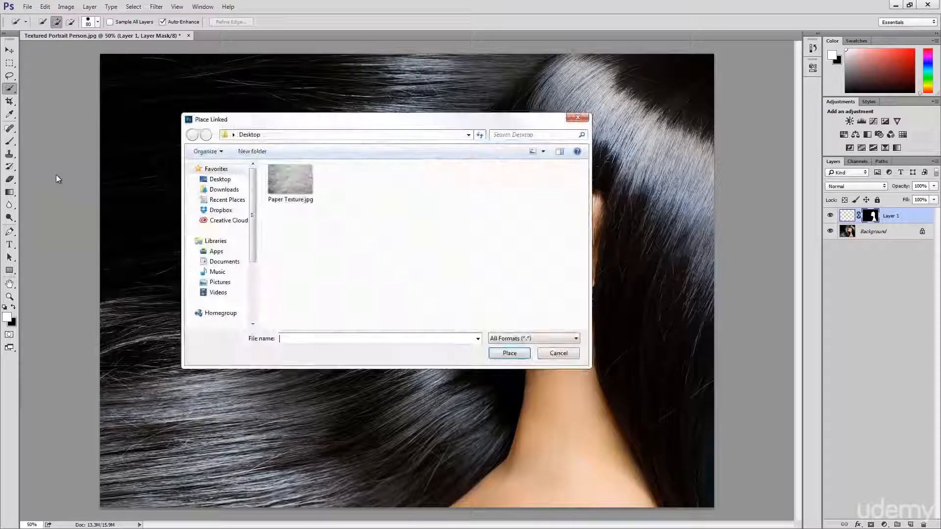
left_click(297, 194)
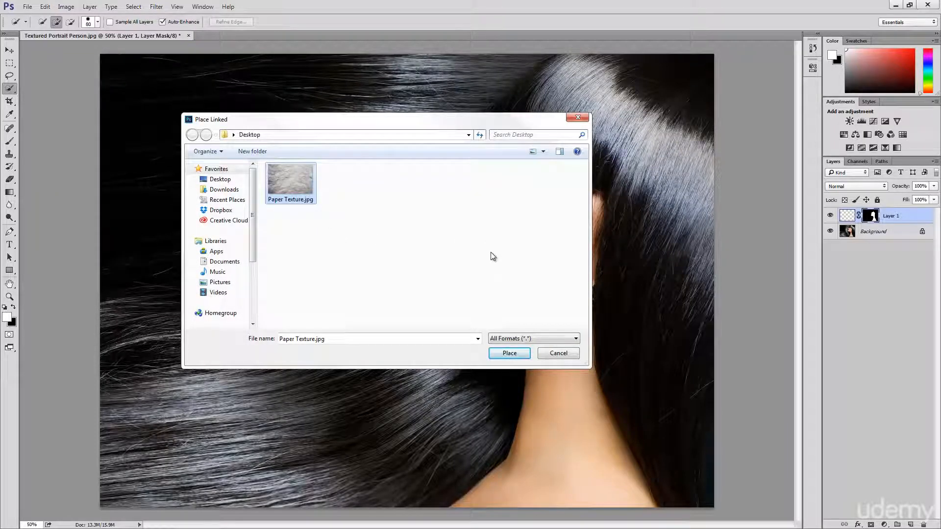
left_click(510, 356)
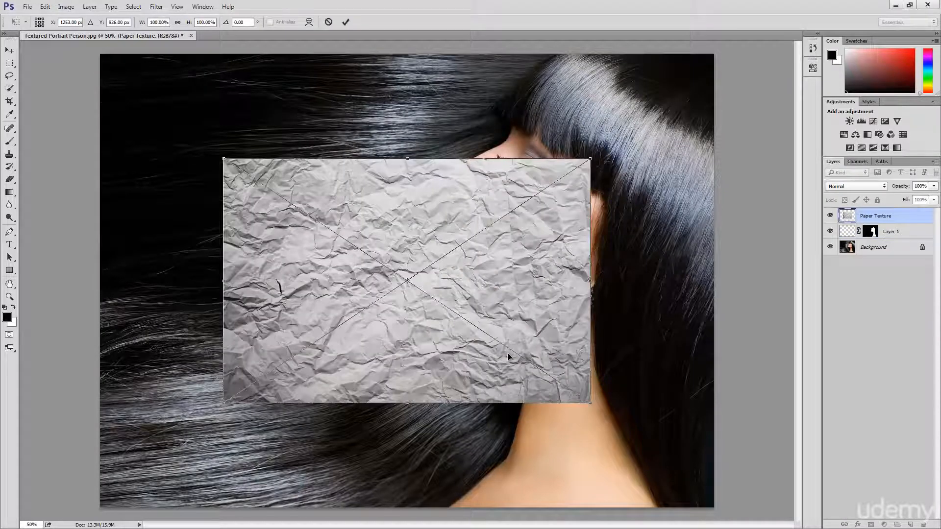
Rotate the paper texture to -90°, scale it to about 108% and position it to cover the face and neck.
left_click_drag(422, 230, 390, 215)
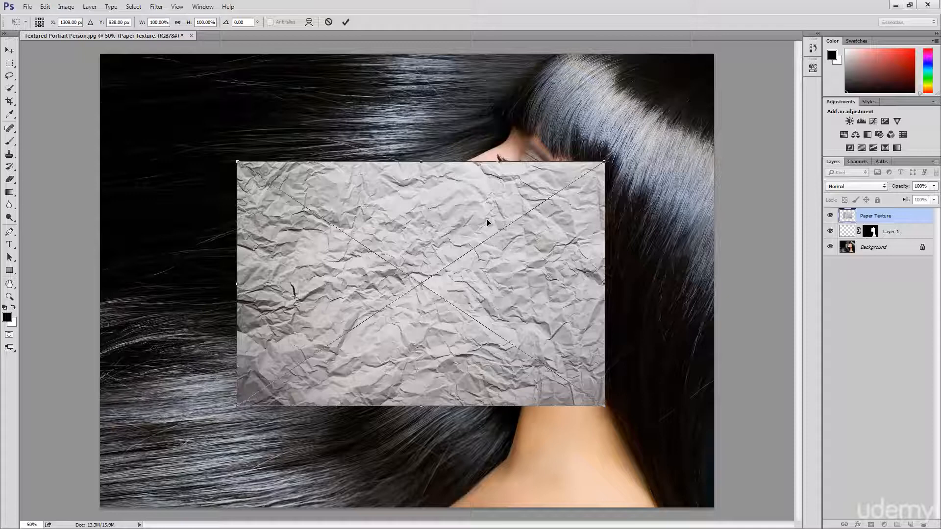
left_click_drag(546, 279, 603, 275)
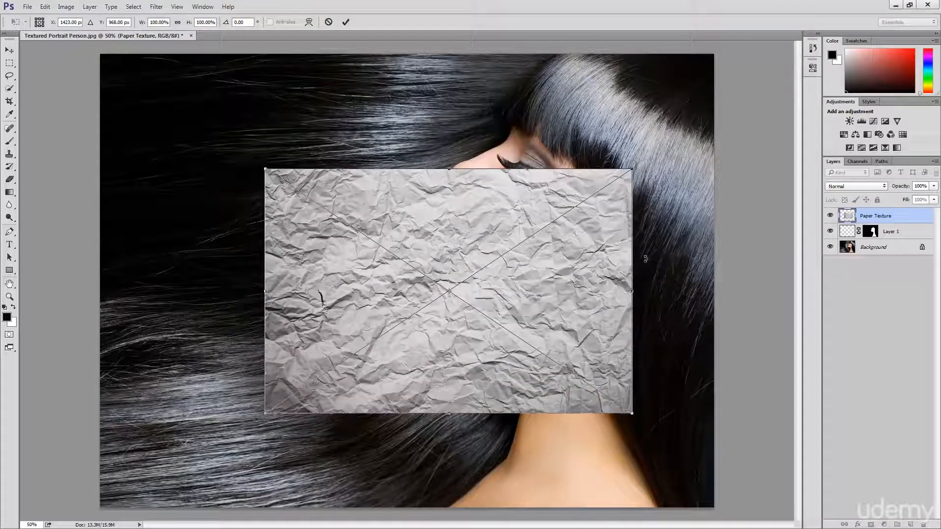
left_click_drag(647, 248, 434, 155)
left_click_drag(409, 159, 410, 158)
left_click_drag(459, 201, 540, 200)
left_click_drag(654, 481, 671, 509)
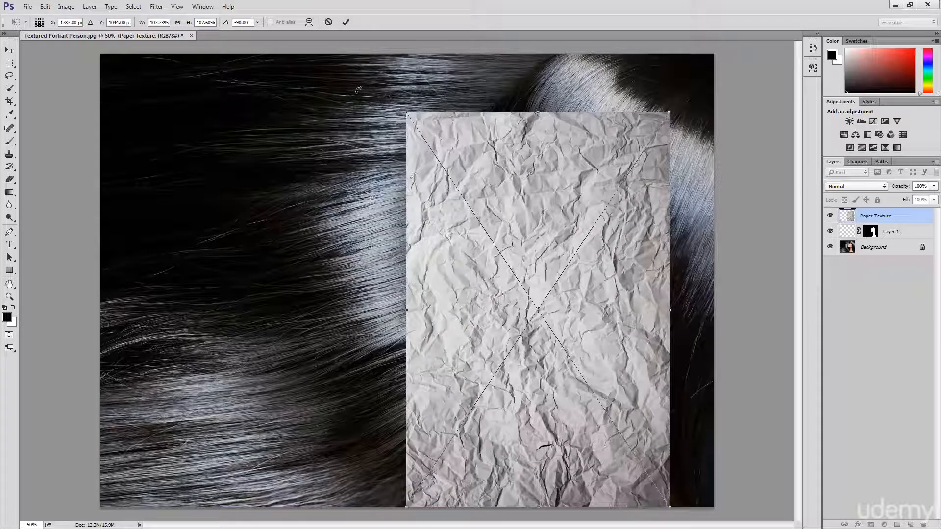
left_click(345, 23)
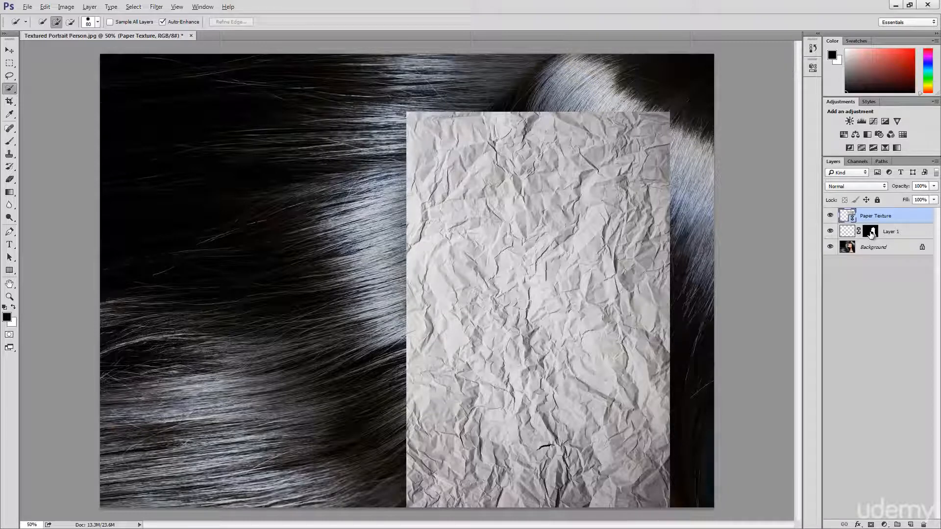
Copy Layer 1's mask onto the Paper Texture layer and set that layer's blend mode to Overlay.
left_click_drag(871, 233, 873, 219)
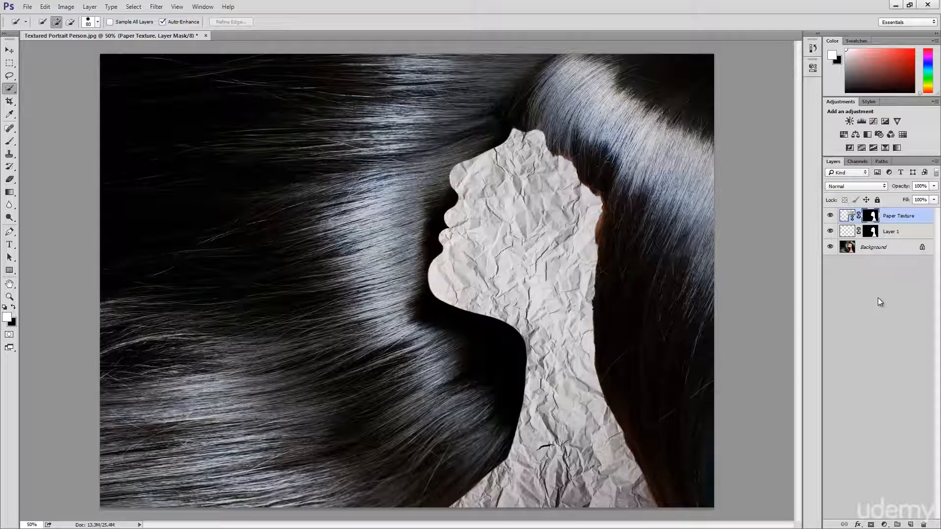
left_click(873, 187)
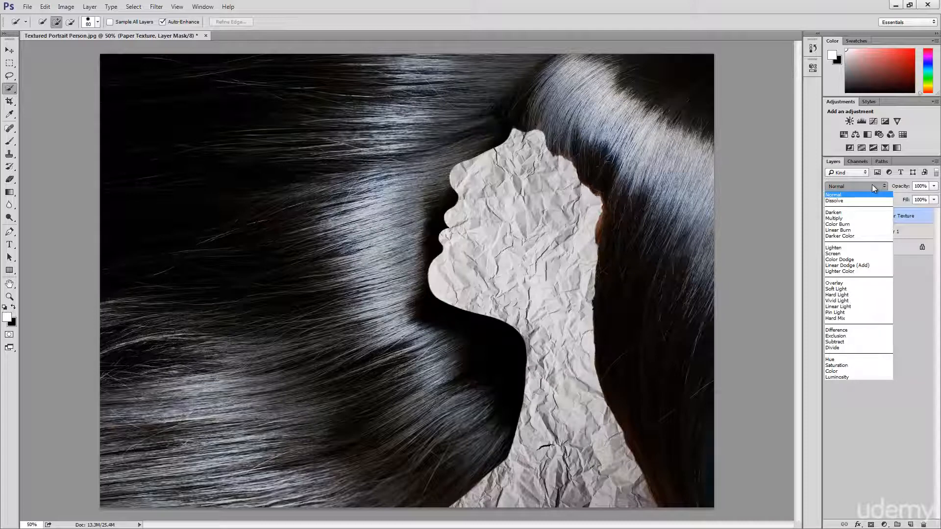
left_click(857, 283)
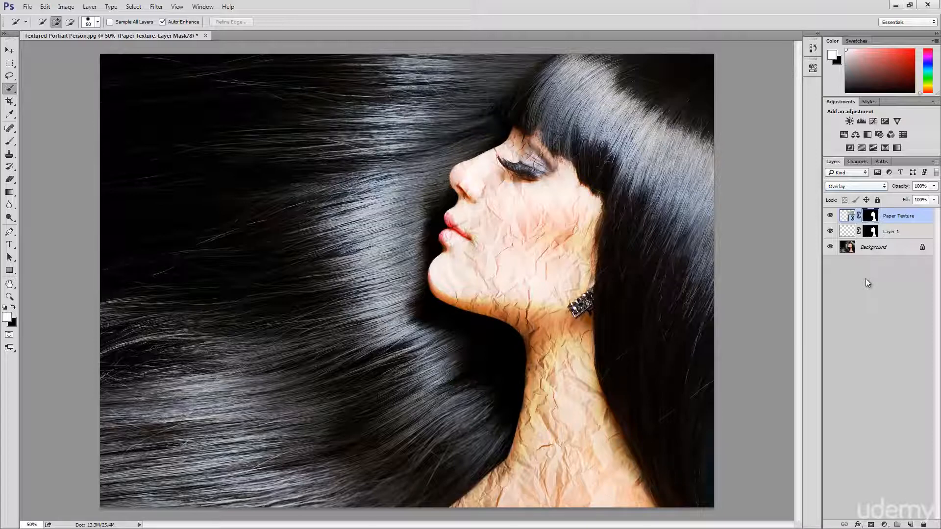
Hide the Paper Texture layer and, on the Background layer, view the Red, Green and Blue channels one at a time.
left_click(830, 217)
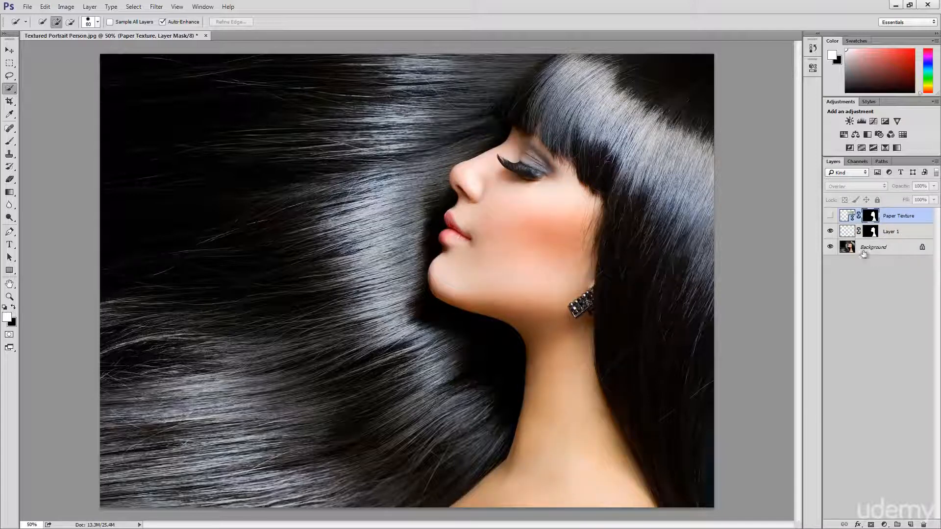
left_click(882, 252)
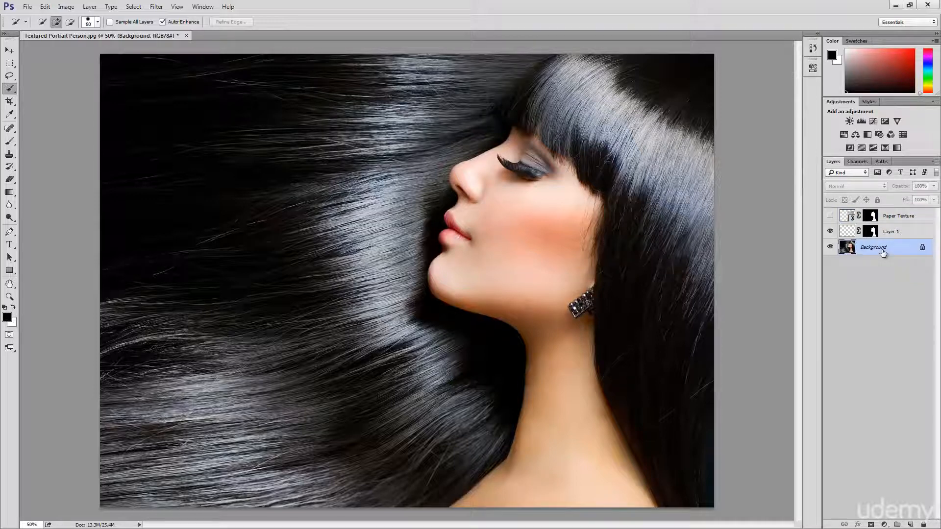
left_click(858, 162)
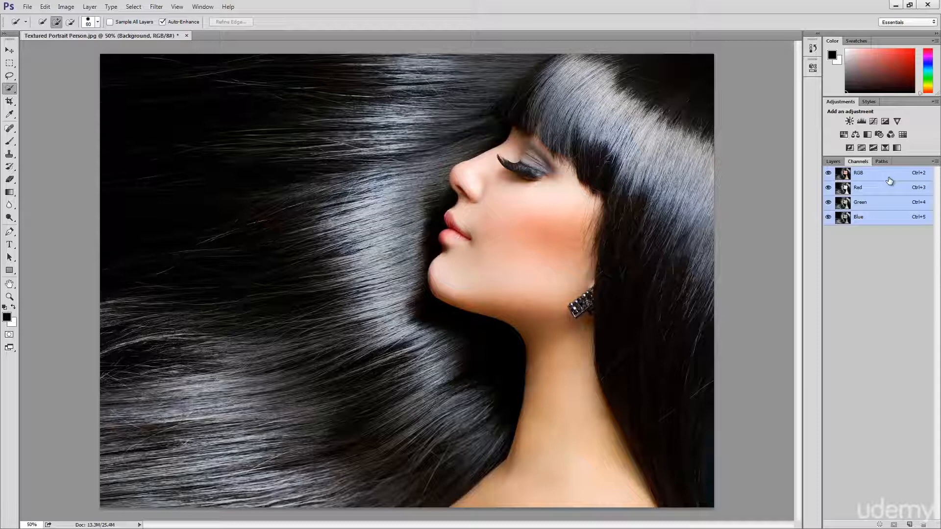
left_click(877, 192)
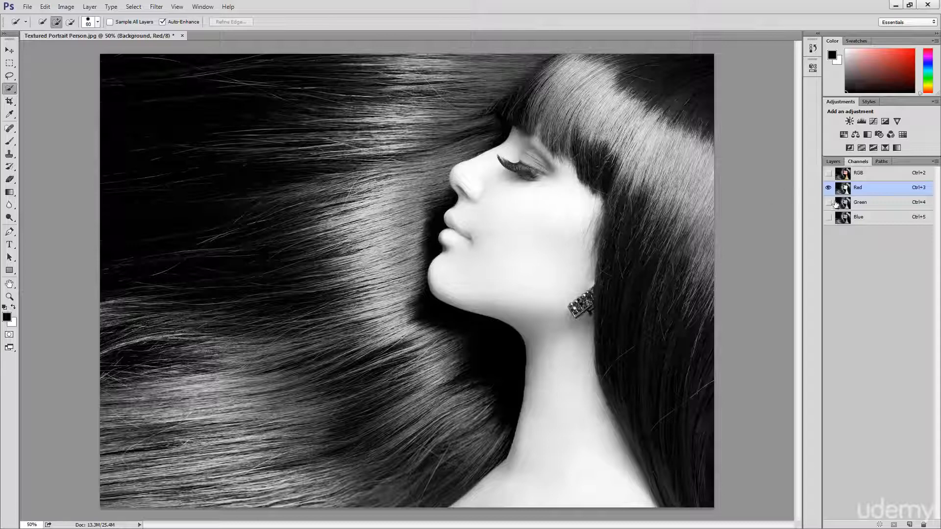
left_click(859, 206)
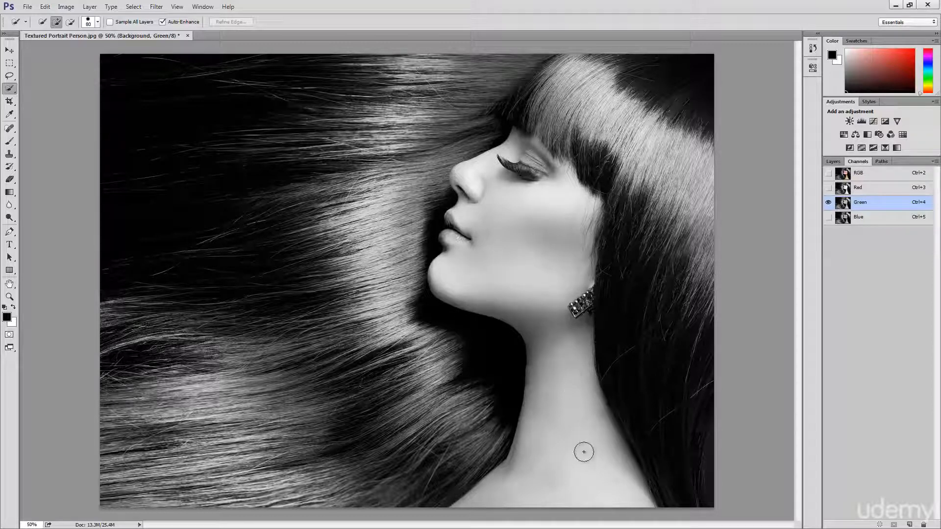
left_click(873, 222)
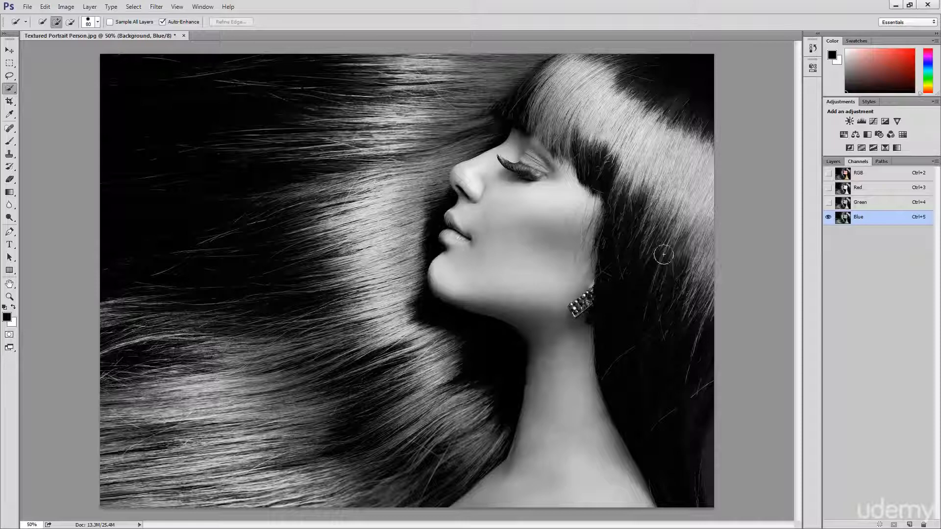
Duplicate the Blue channel into a new document named Displacement Map.
right_click(882, 218)
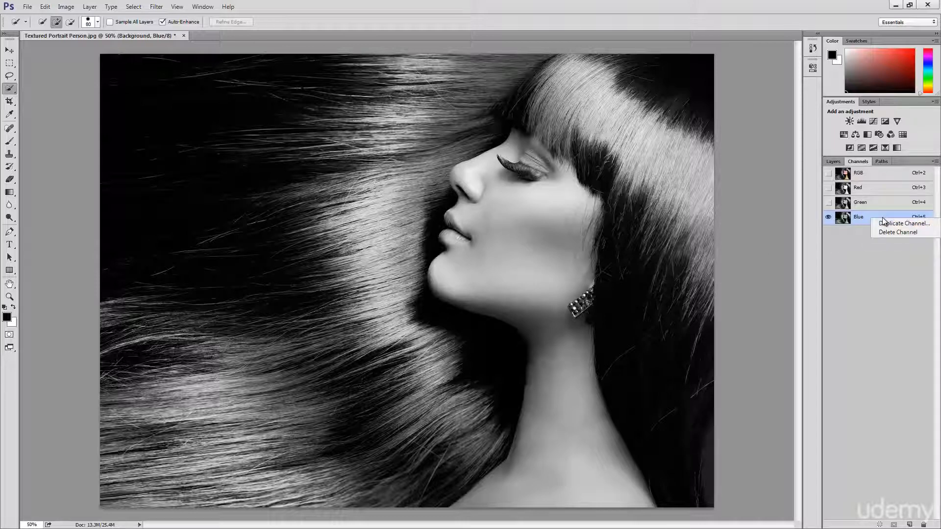
left_click(931, 224)
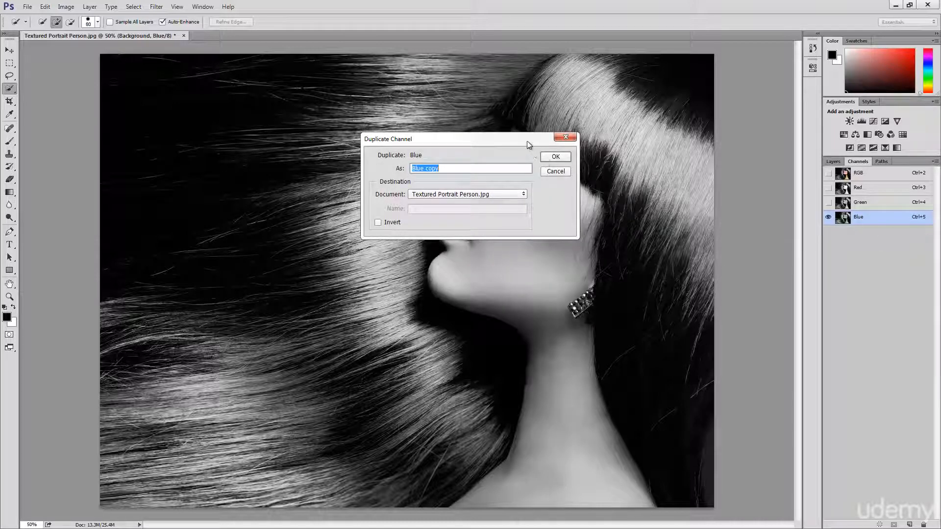
left_click_drag(527, 140, 487, 153)
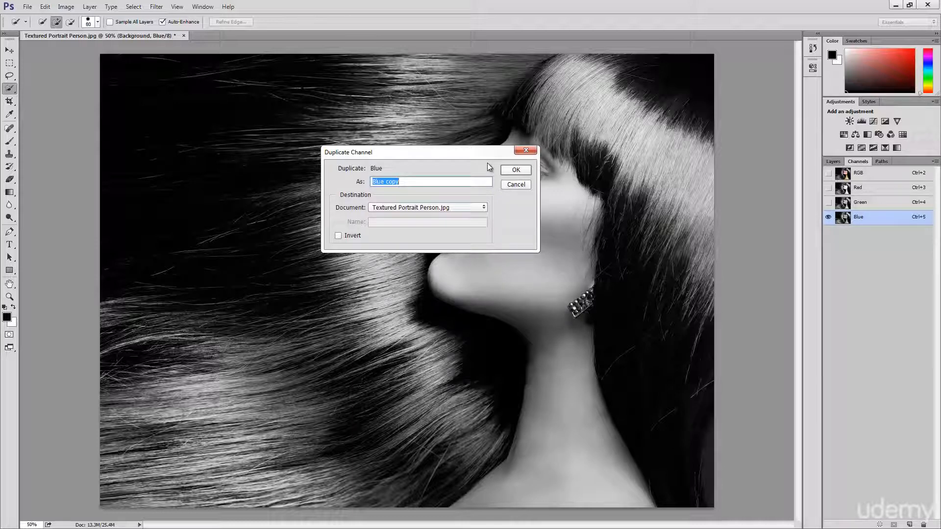
left_click(467, 207)
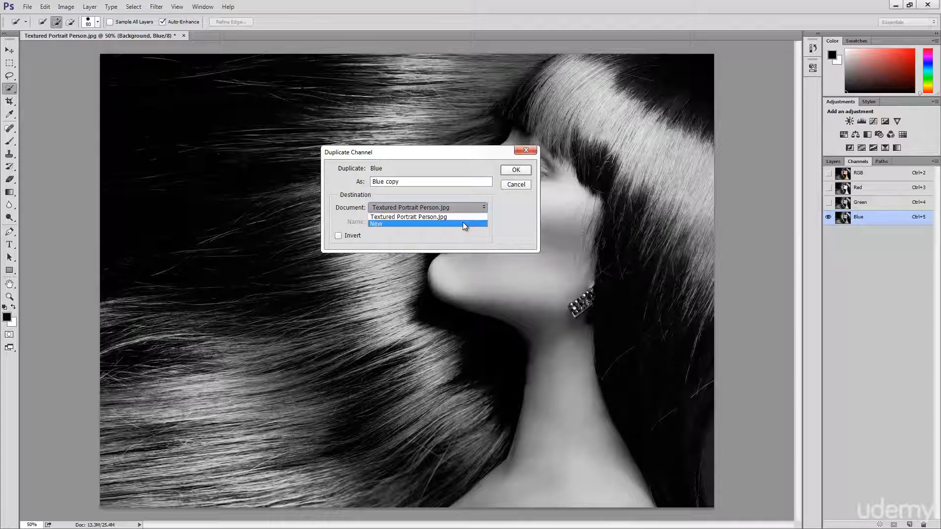
left_click(463, 224)
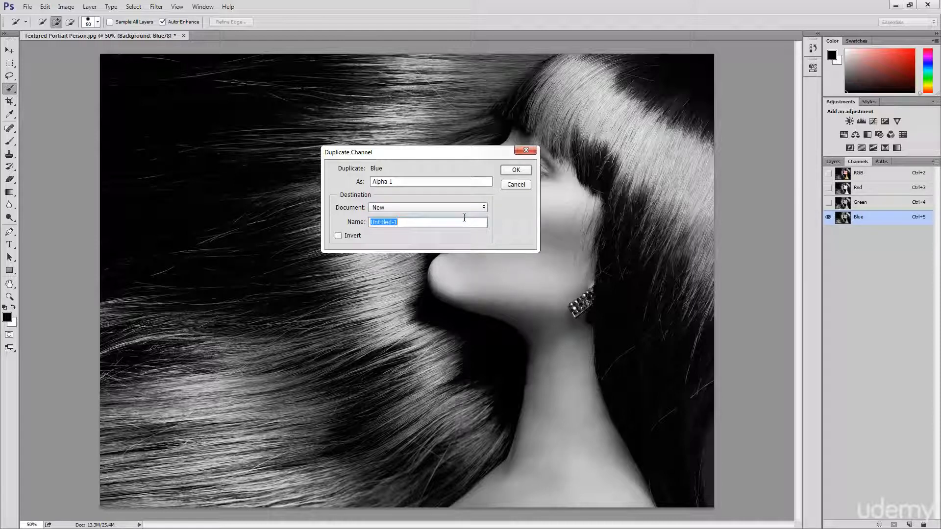
type("Displacement Map")
left_click(519, 172)
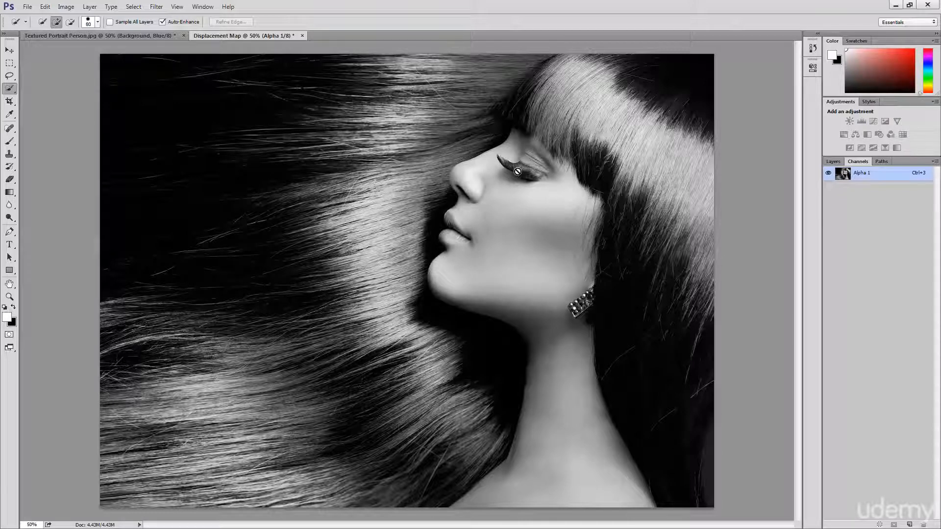
Save the new document to the Desktop as Displacement Map.psd in Photoshop format and close it.
left_click(30, 7)
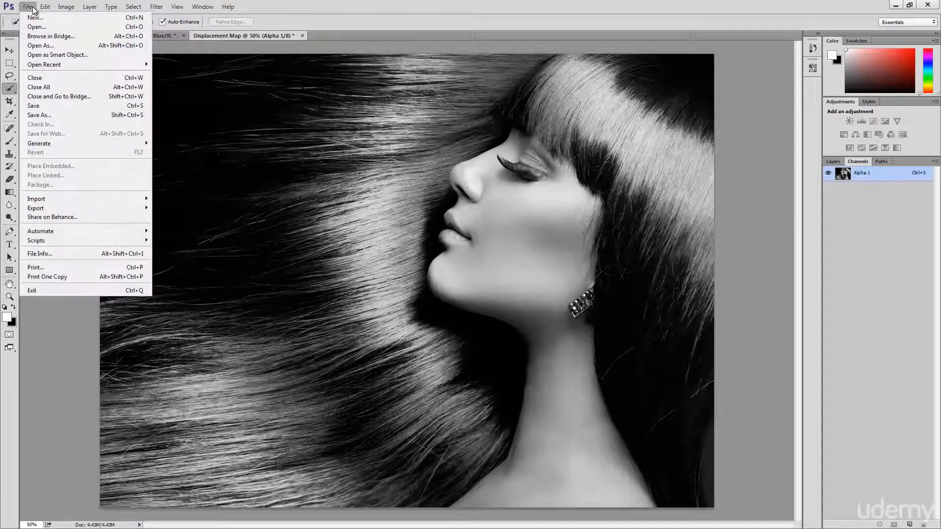
left_click(48, 107)
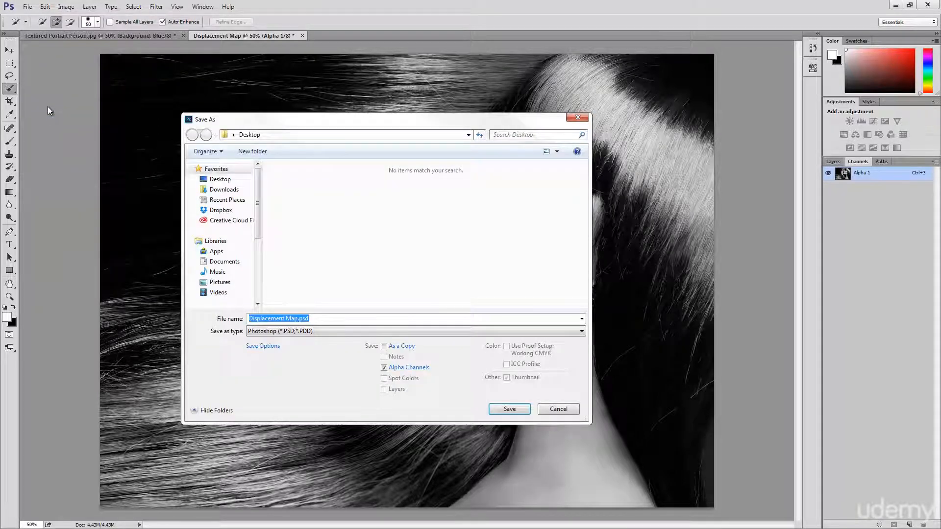
left_click_drag(316, 319, 234, 322)
left_click(501, 410)
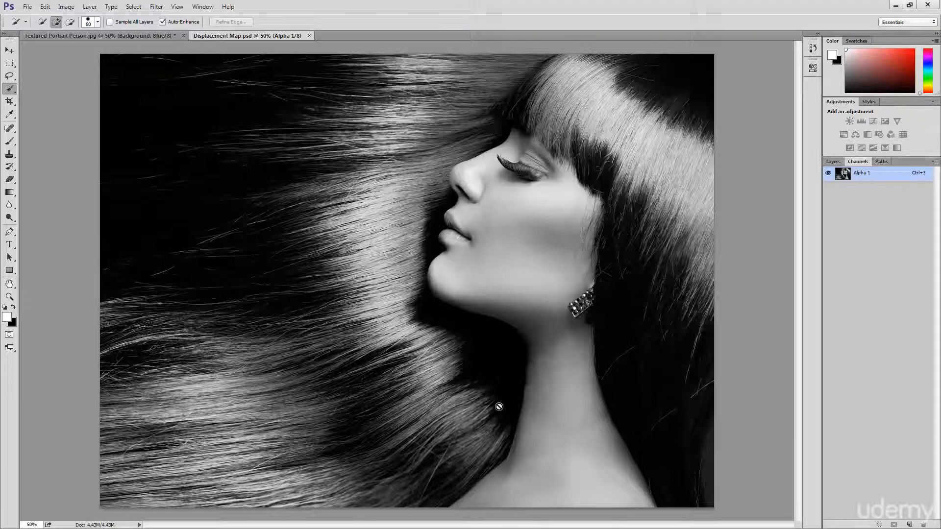
left_click(309, 36)
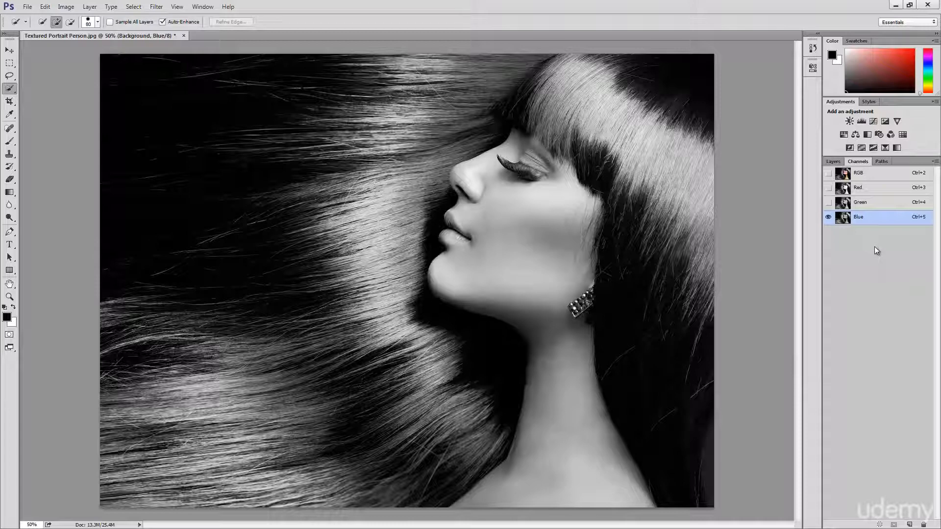
Reactivate the composite RGB channel of the portrait and return to its layer list.
left_click(875, 176)
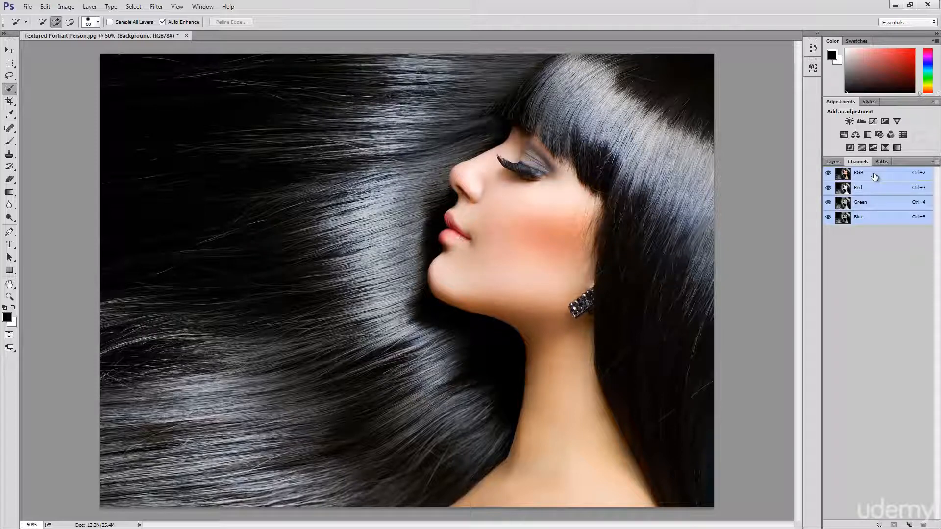
left_click(832, 163)
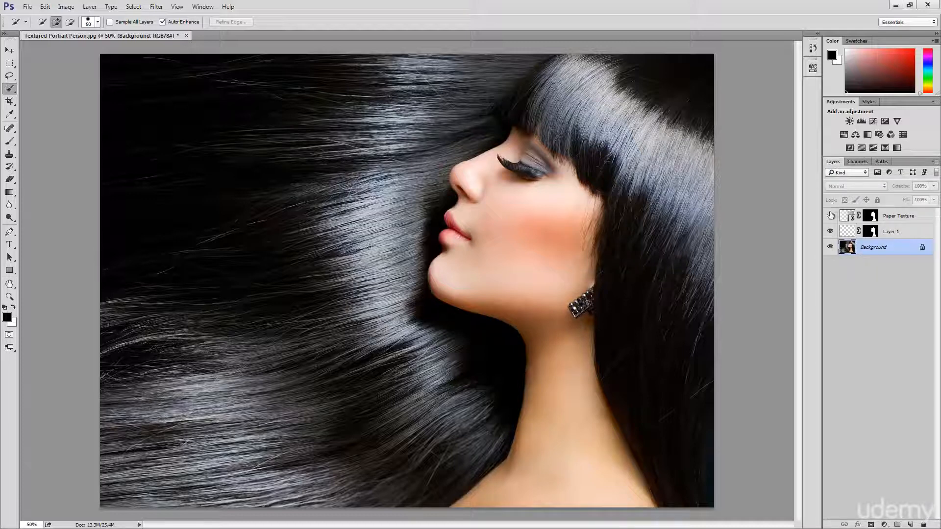
Show the Paper Texture layer again and set its blend mode to Normal.
left_click(830, 217)
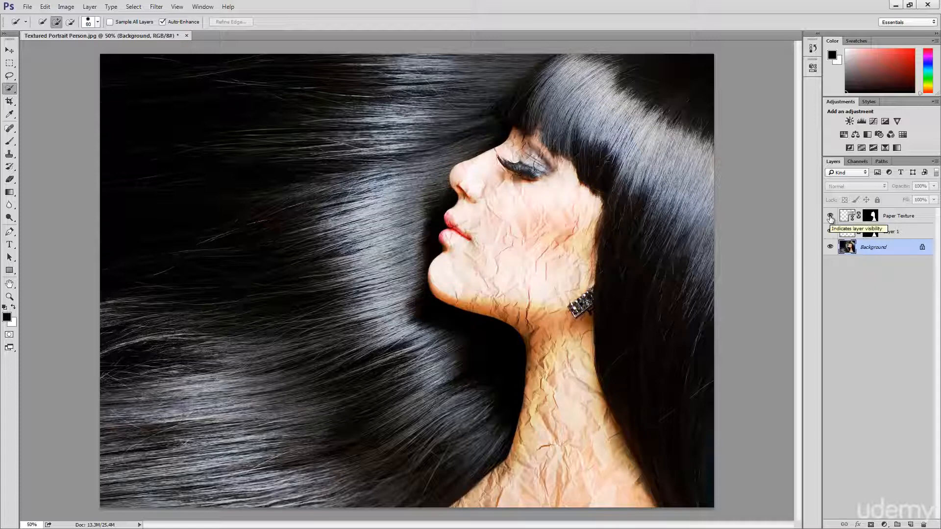
left_click(884, 217)
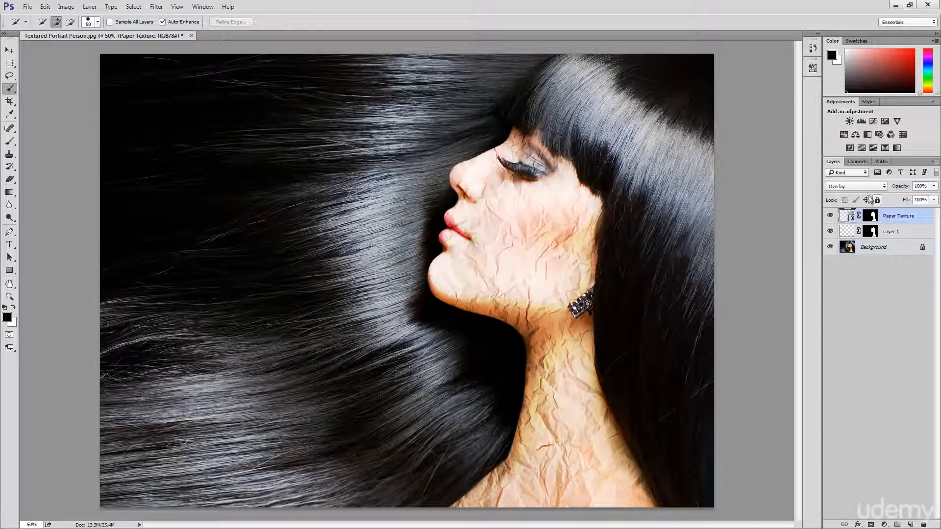
left_click(868, 187)
left_click(858, 195)
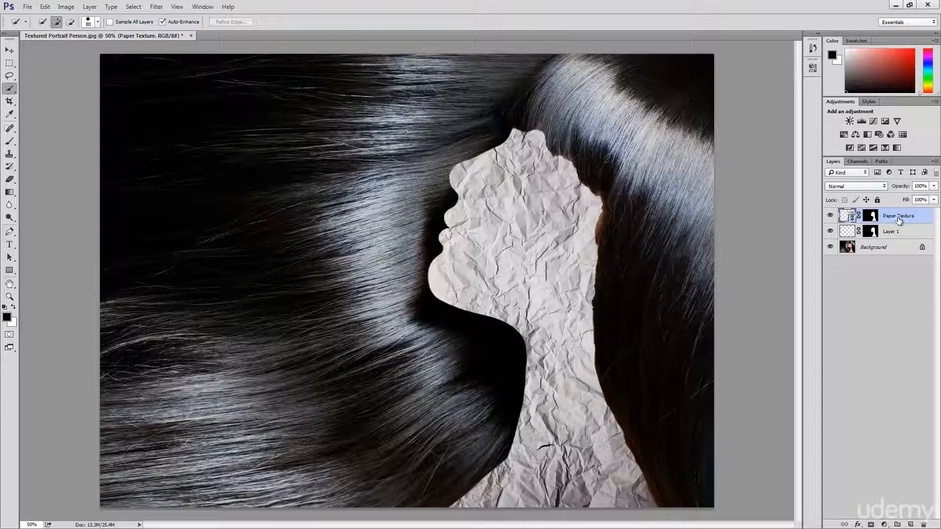
Apply the Displace filter to Paper Texture with horizontal and vertical scale 10, Stretch To Fit and Repeat Edge Pixels, using Displacement Map.psd.
left_click(157, 7)
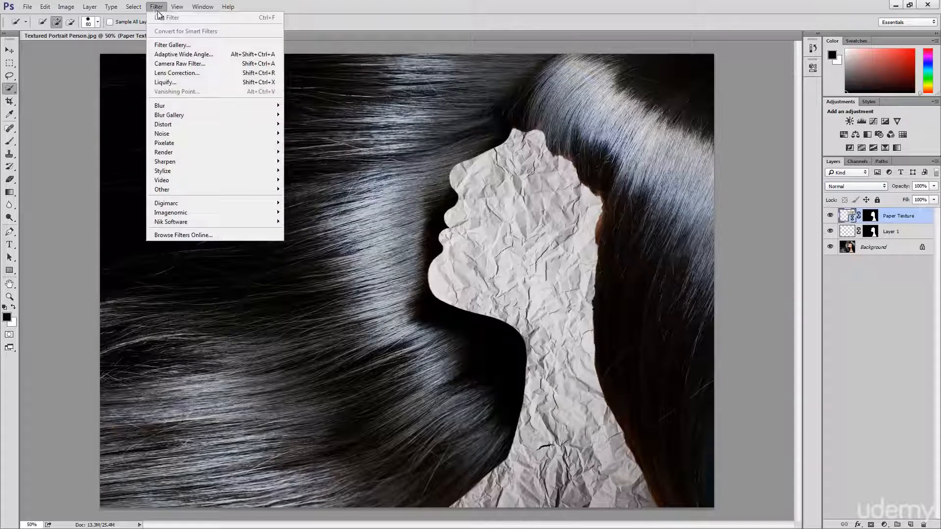
mouse_move(195, 125)
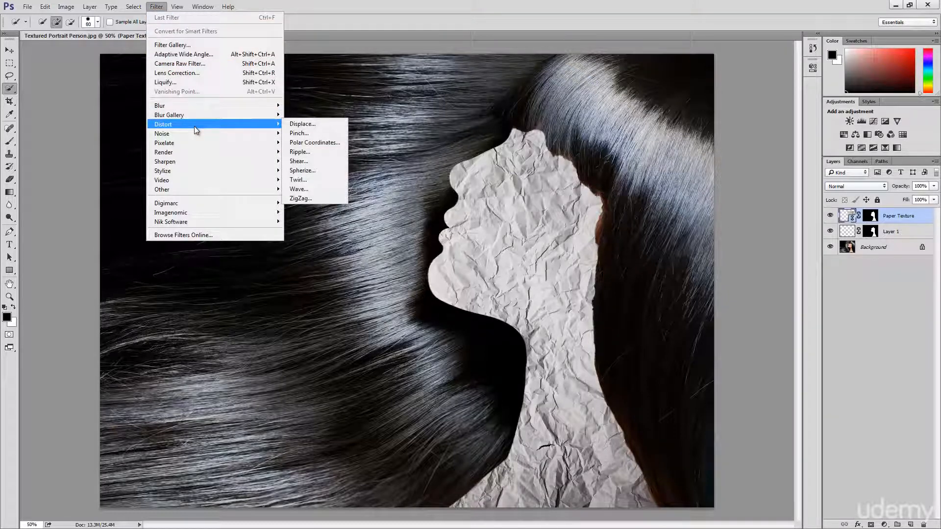
left_click(328, 126)
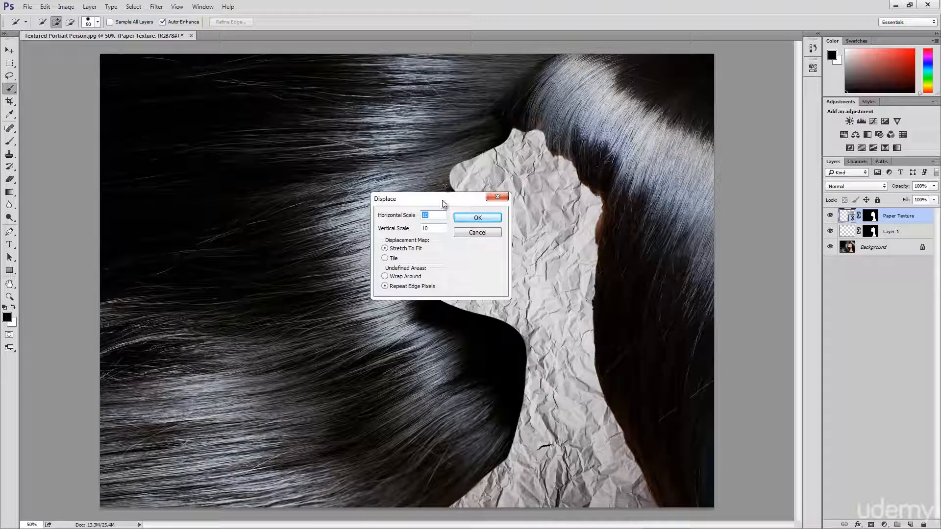
left_click_drag(443, 203, 429, 204)
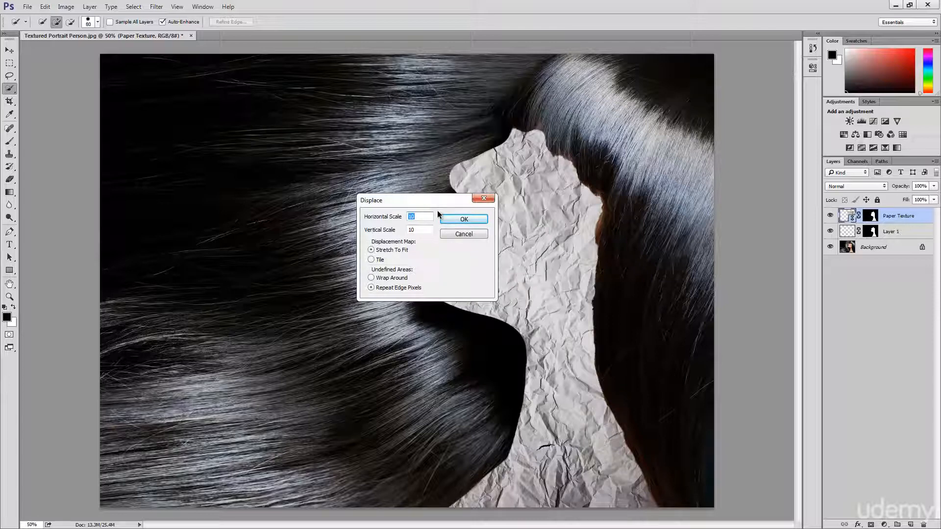
left_click(408, 230)
left_click(397, 251)
left_click(477, 220)
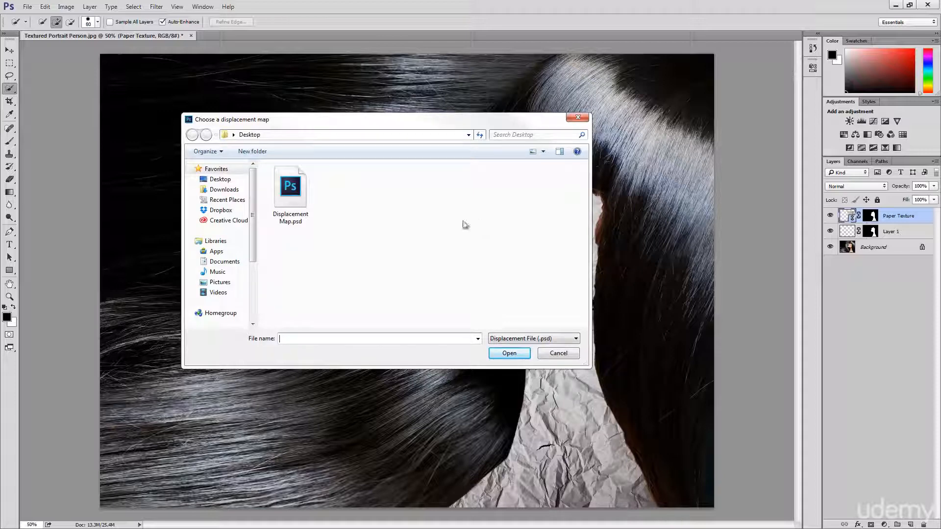
left_click(280, 200)
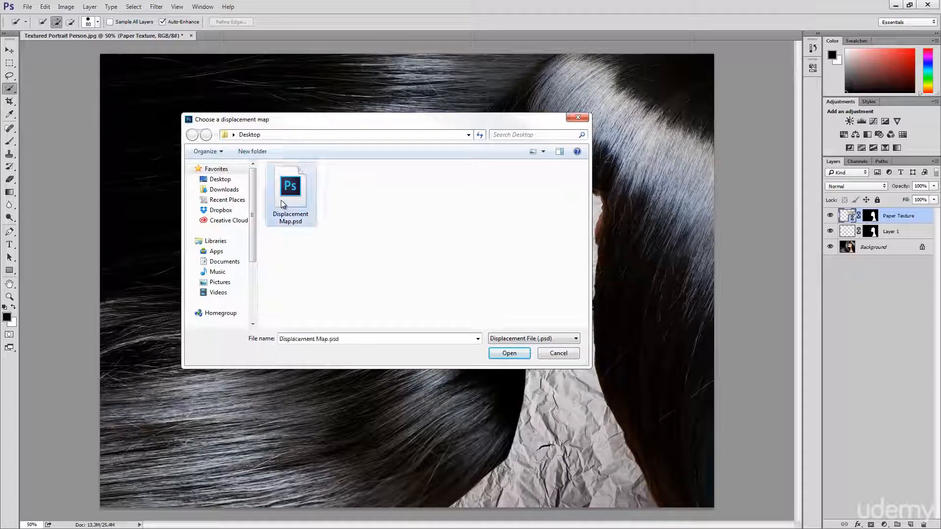
left_click(522, 355)
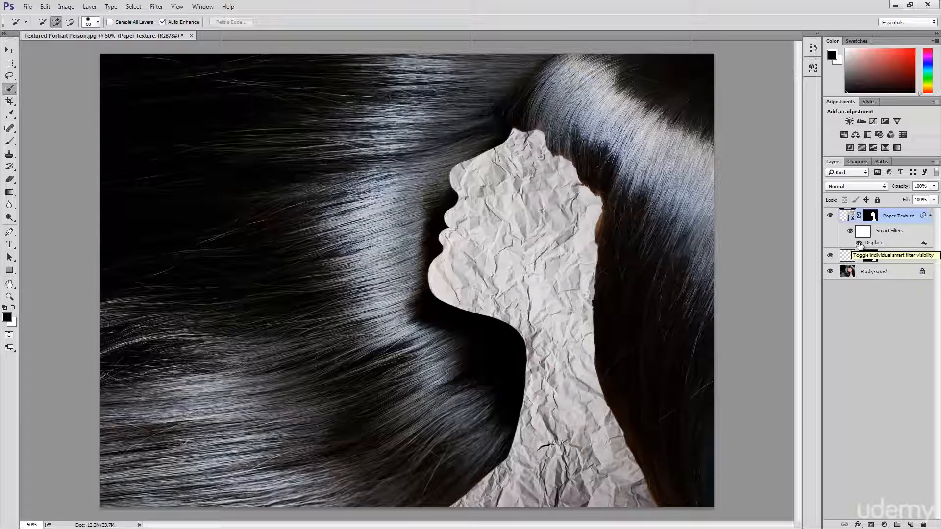
Compare the paper creases at 100% on the face with the Displace smart filter off and on.
left_click(859, 244)
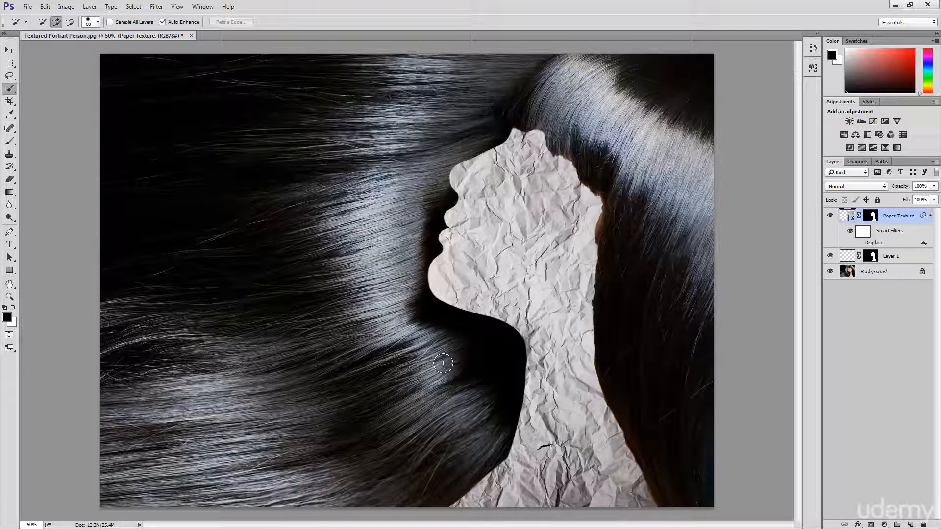
key("z")
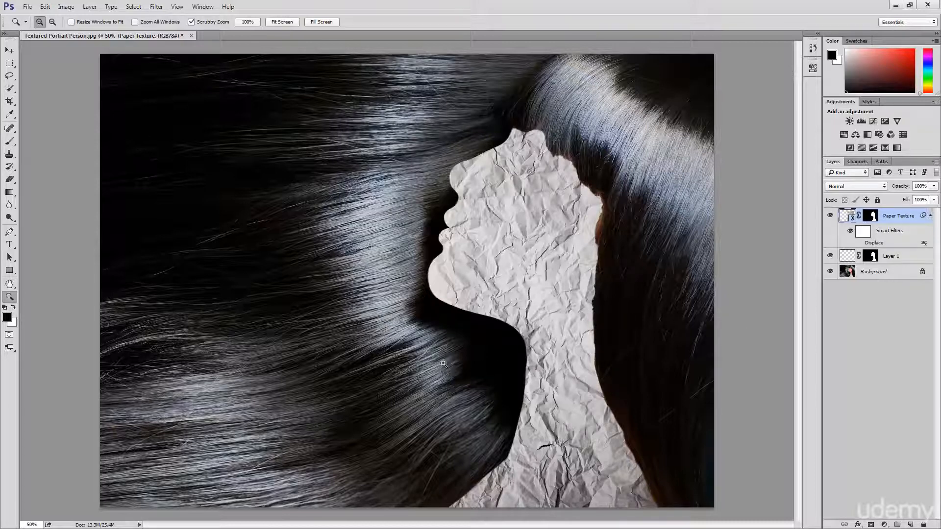
left_click(524, 251)
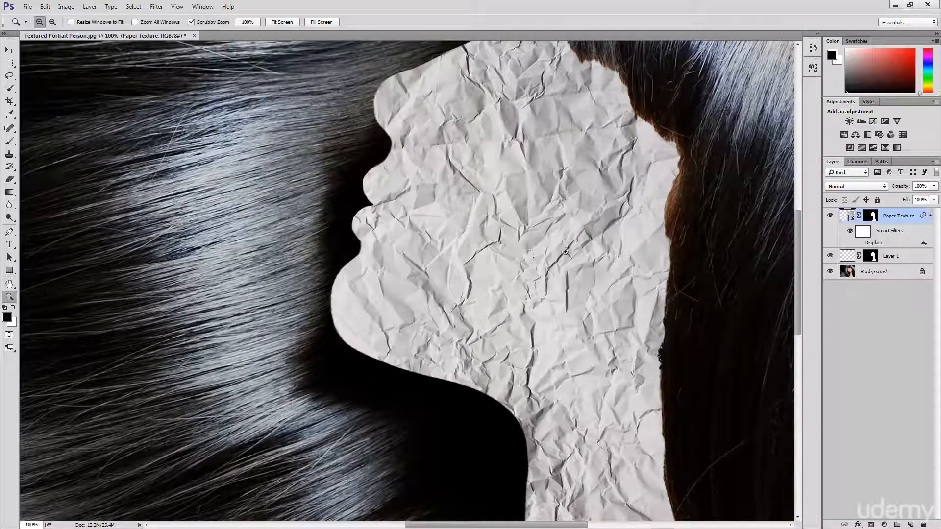
left_click_drag(584, 283, 544, 324)
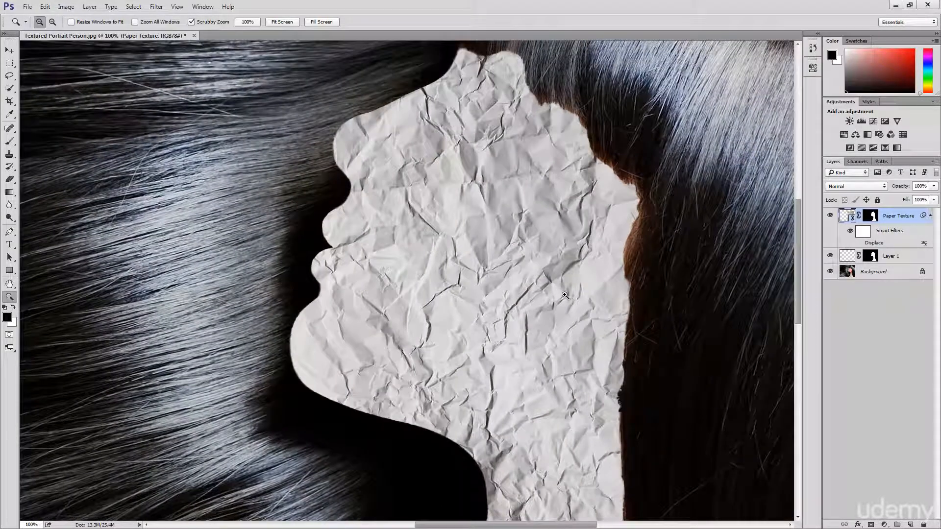
left_click(859, 243)
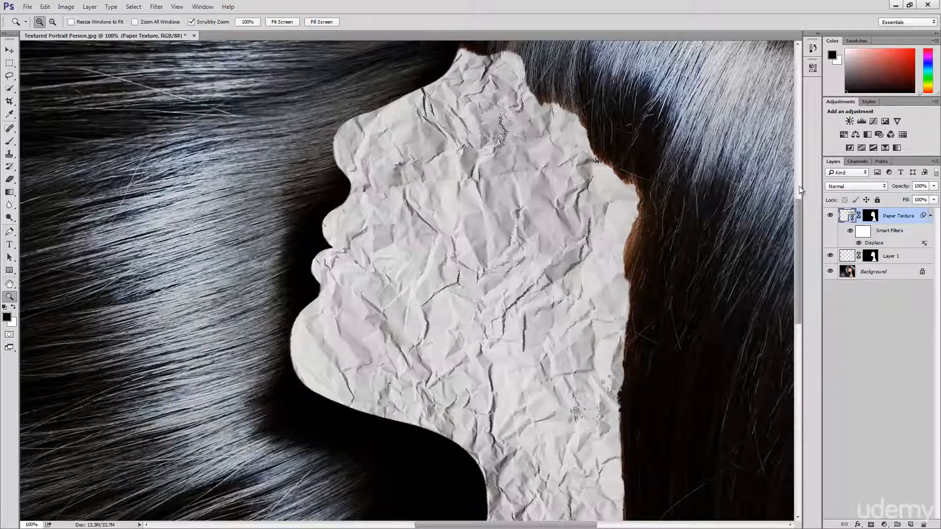
Set the Paper Texture layer's blend mode to Overlay and compare the face with the Displace smart filter off and on.
left_click(847, 189)
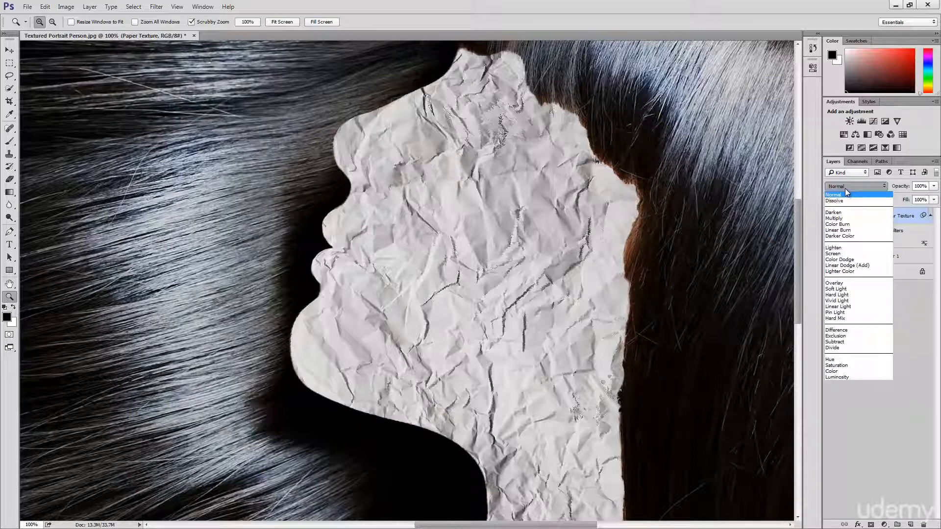
left_click(845, 283)
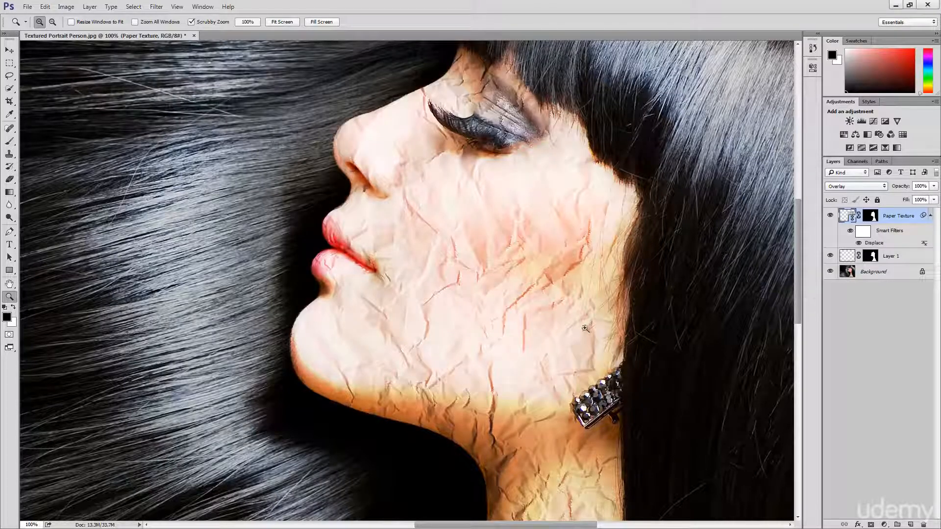
left_click_drag(578, 336, 488, 340)
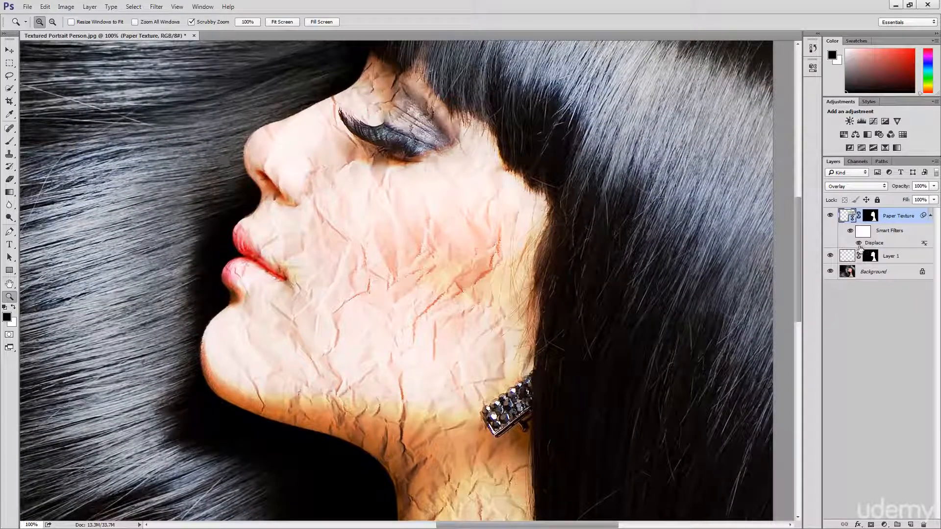
left_click(859, 243)
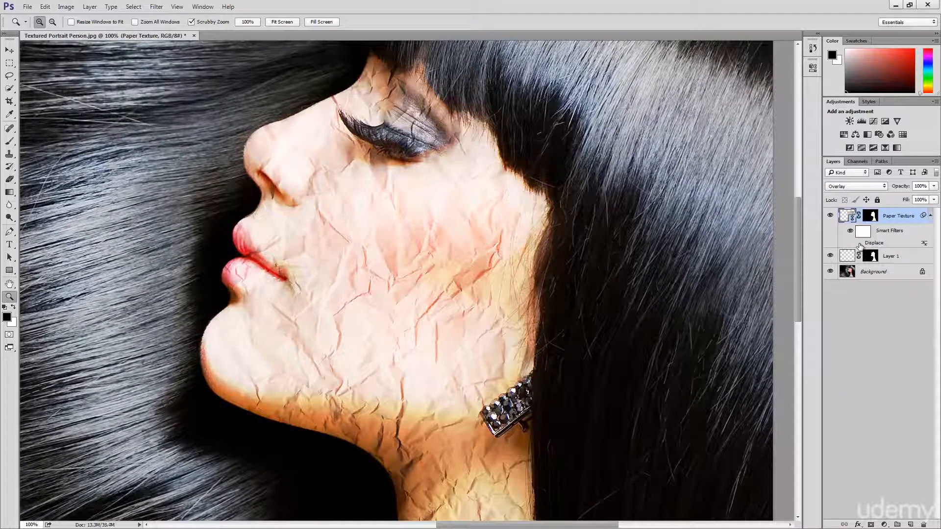
left_click(859, 243)
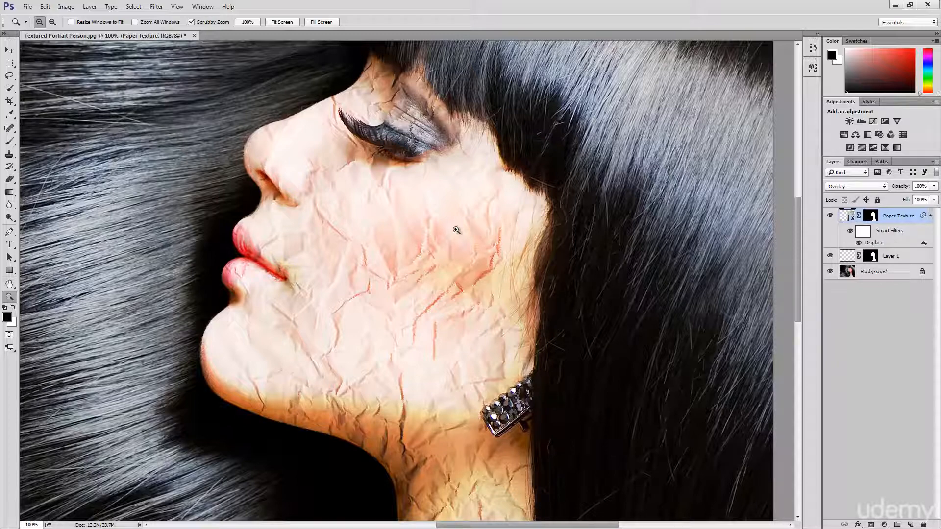
Set the Paper Texture layer's blend mode to Darker Color.
key("alt")
left_click(465, 244, "alt")
left_click(465, 244, "alt")
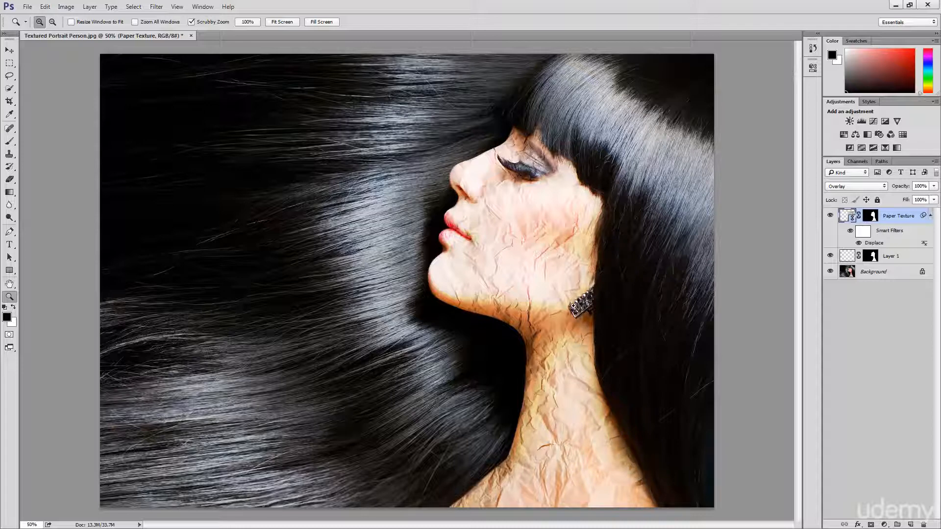
left_click(858, 186)
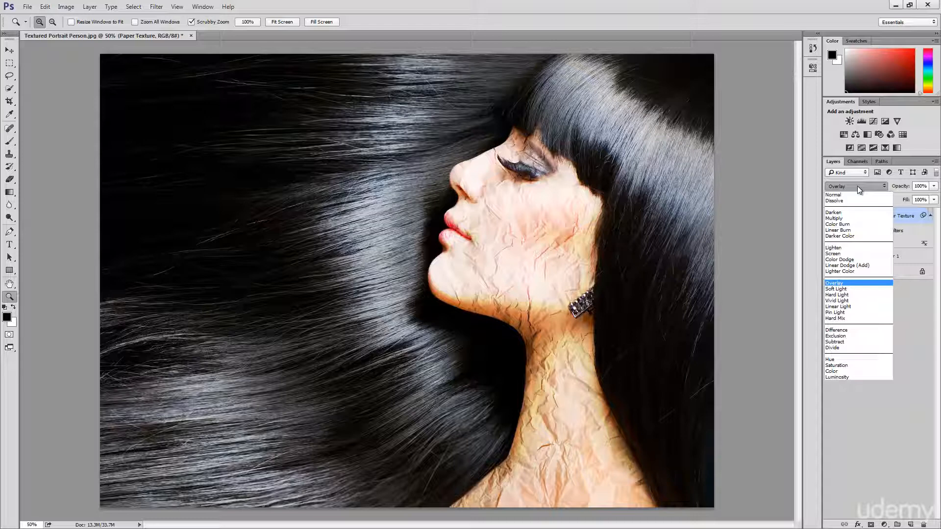
left_click(856, 236)
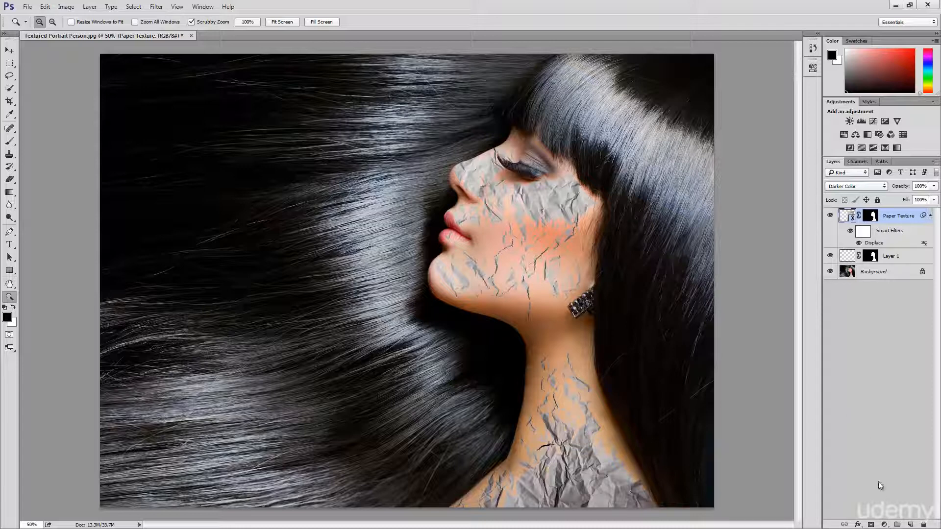
Add a Black & White adjustment layer clipped to the Paper Texture layer and enable its Tint option.
left_click(885, 524)
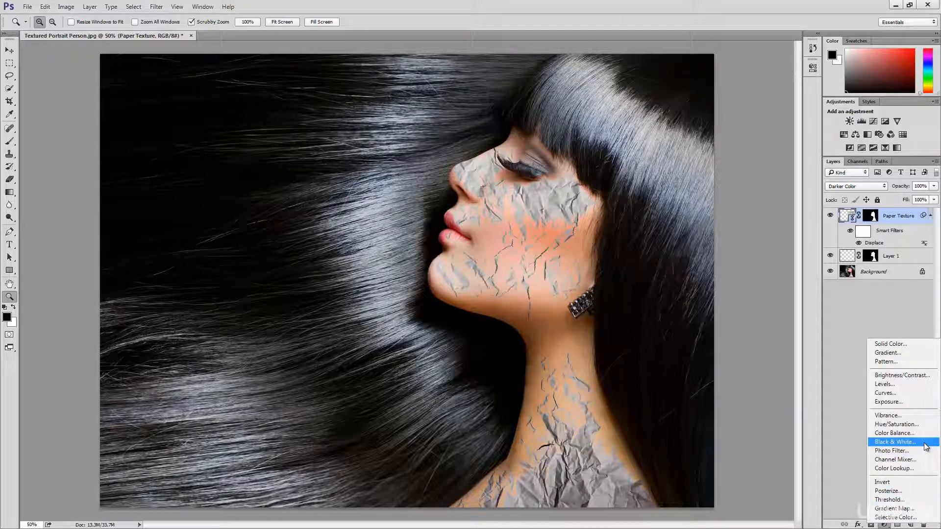
left_click(895, 442)
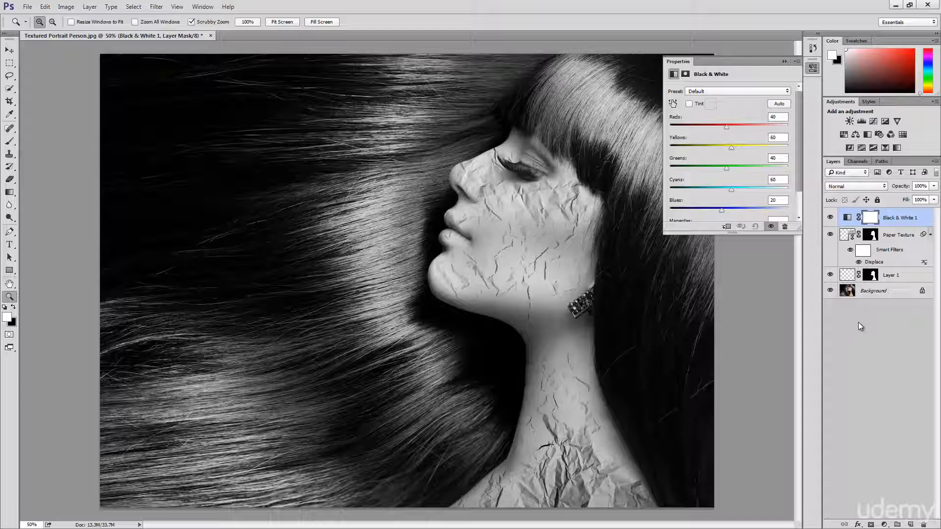
key("alt")
left_click(851, 226, "alt")
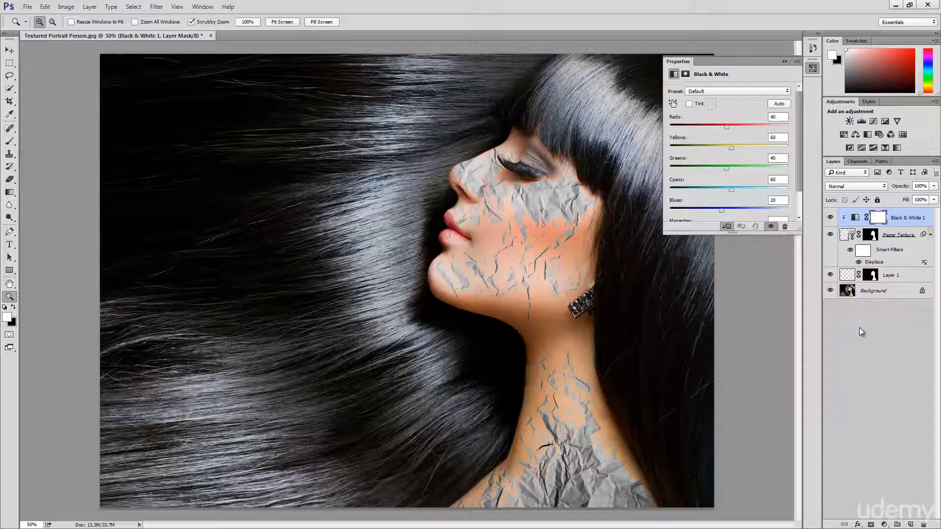
left_click(689, 105)
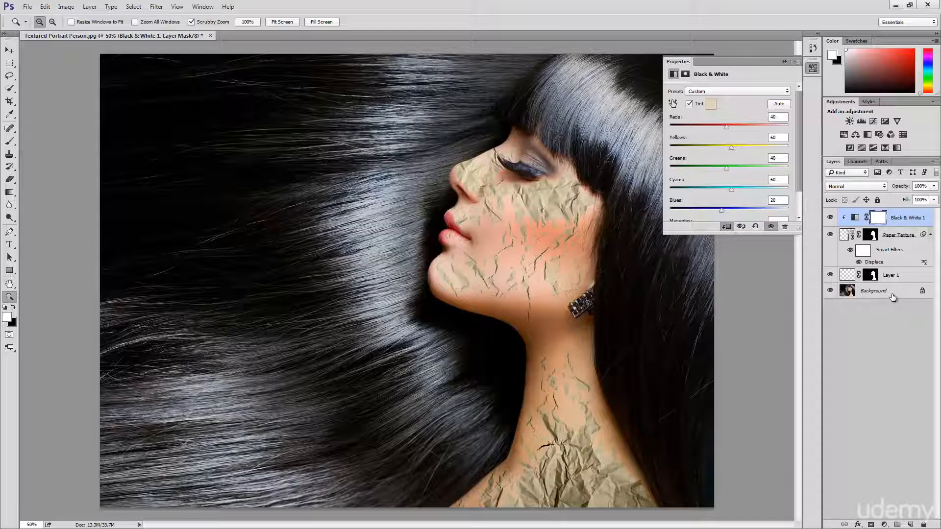
On the Background layer, sample the skin tone dca385 near the jaw as the foreground color and copy its hex code.
left_click(893, 294)
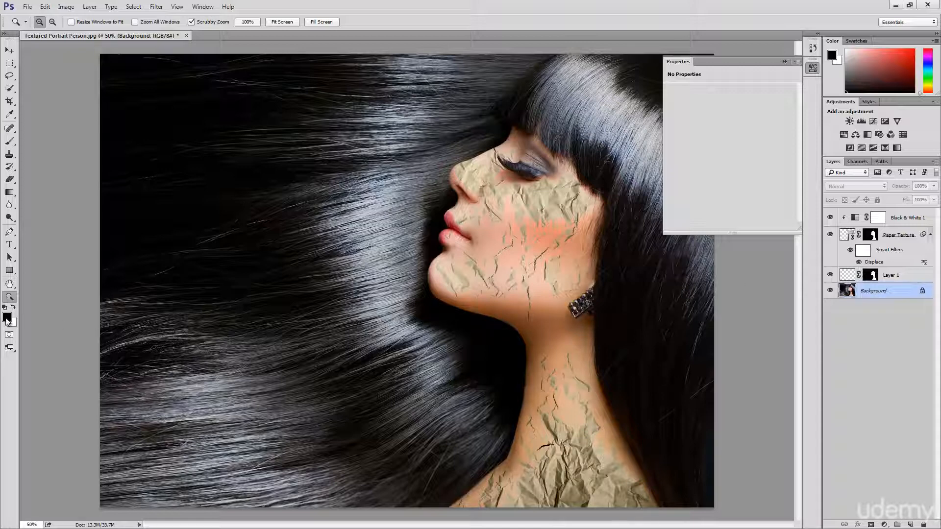
left_click(8, 317)
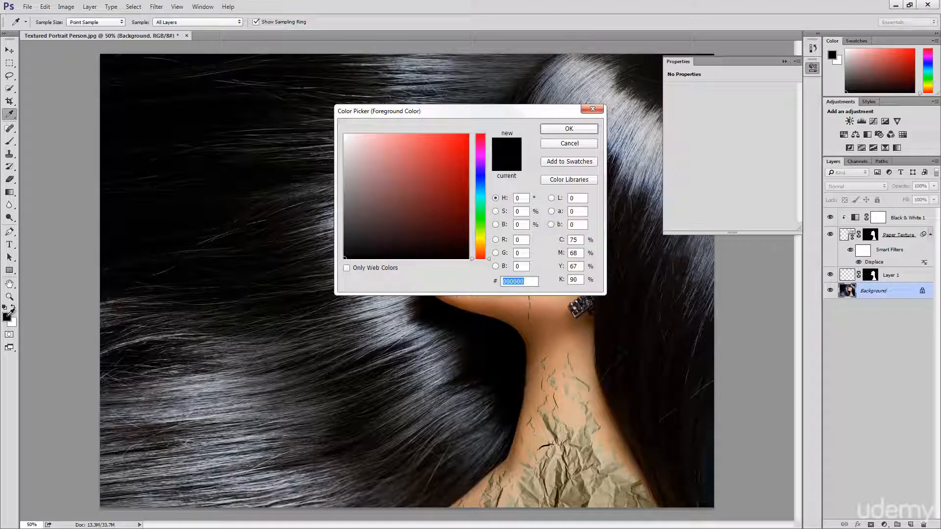
left_click_drag(528, 116, 318, 141)
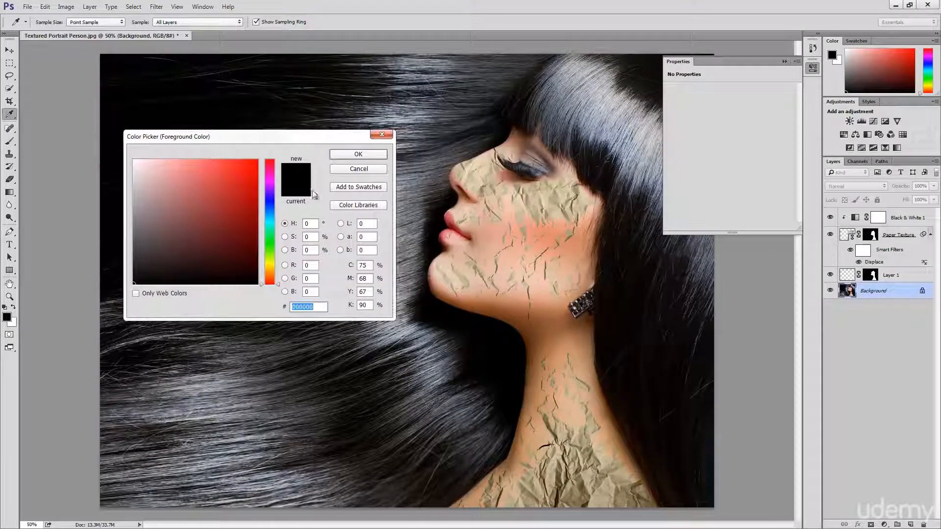
left_click(554, 297)
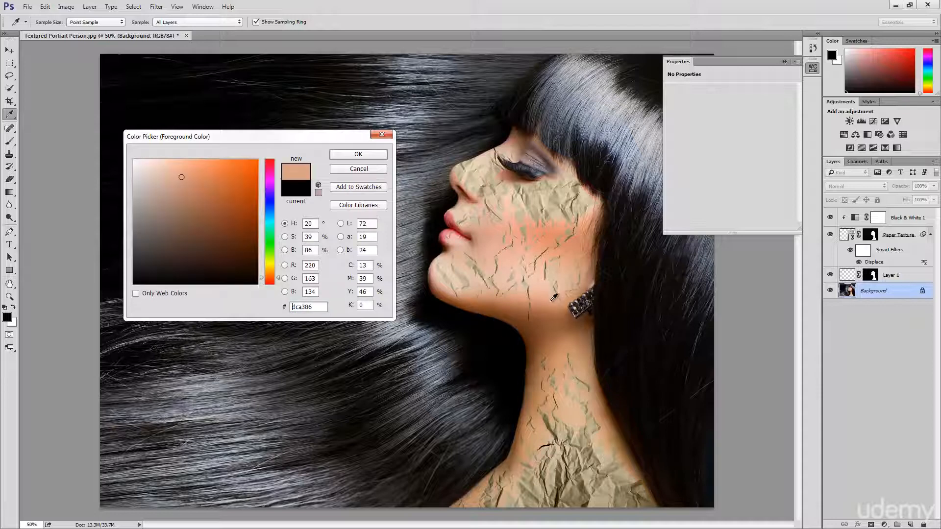
left_click(552, 297)
left_click_drag(323, 308, 285, 313)
left_click(370, 155)
key("z")
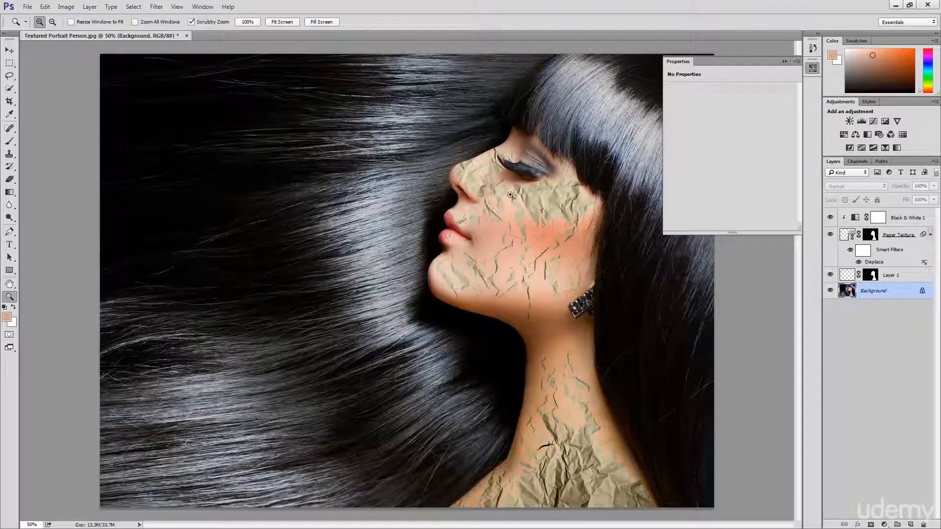
Set the tint color of the Black & White 1 adjustment layer to the sampled skin tone dca385.
left_click(858, 219)
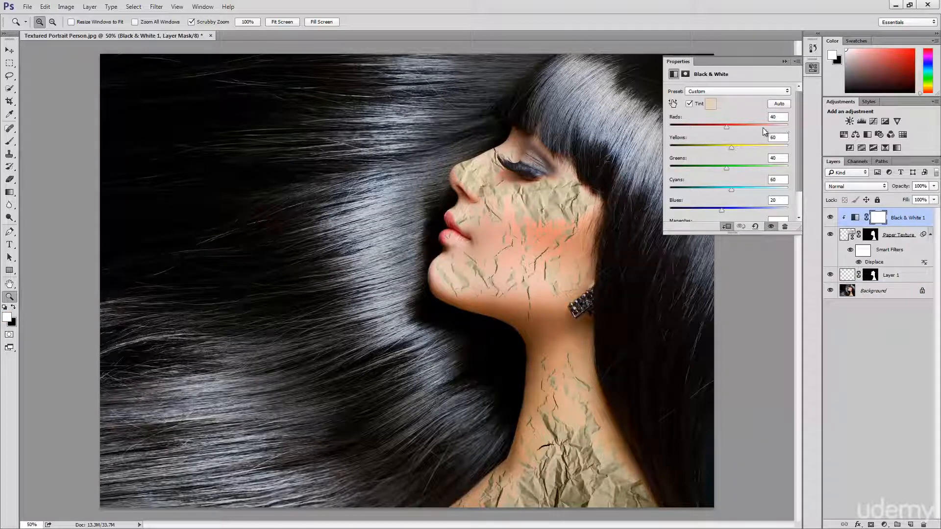
left_click(711, 105)
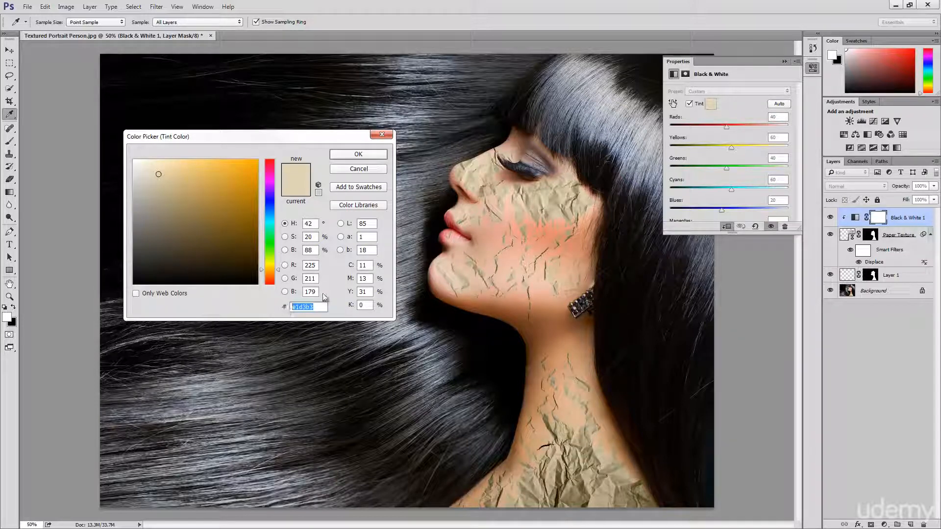
type("dca385")
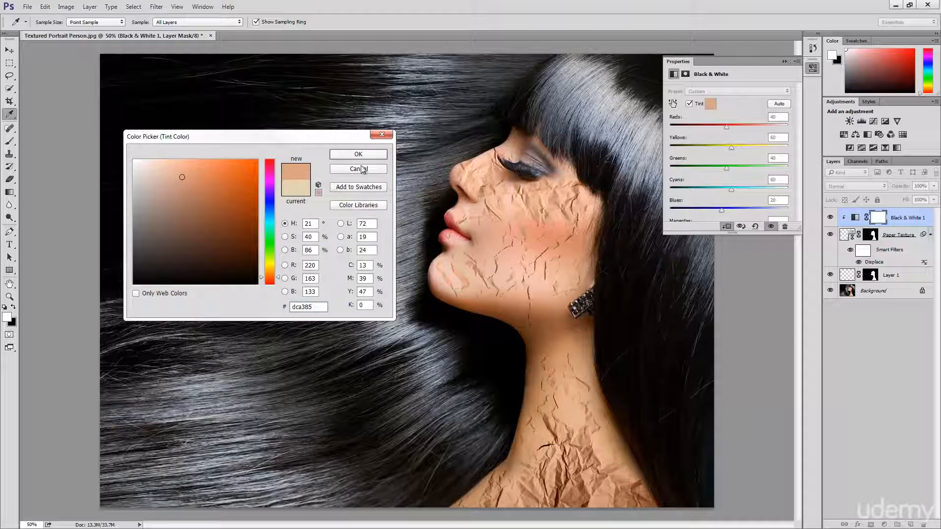
key("ctrl+space")
left_click(373, 154)
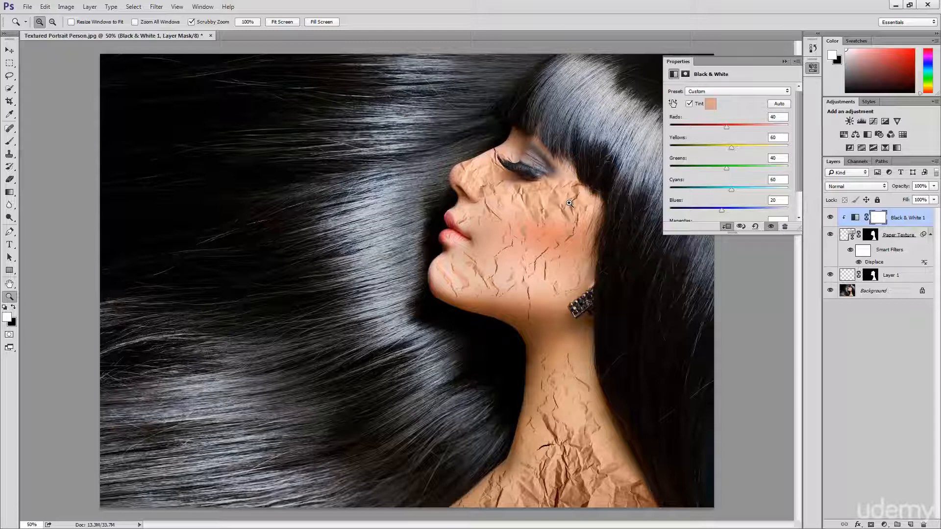
Set the Black & White 1 adjustment layer's blend mode to Overlay and inspect the creases on the face up close.
left_click(866, 186)
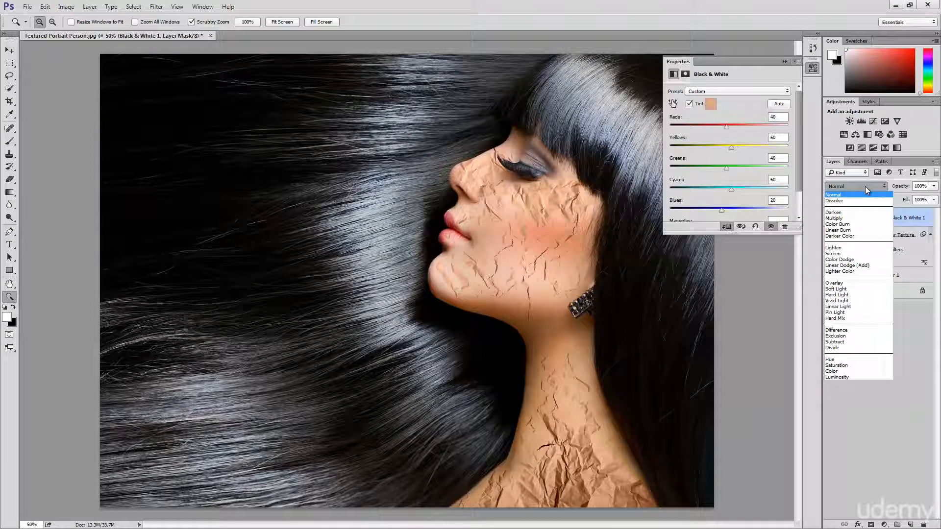
left_click(848, 284)
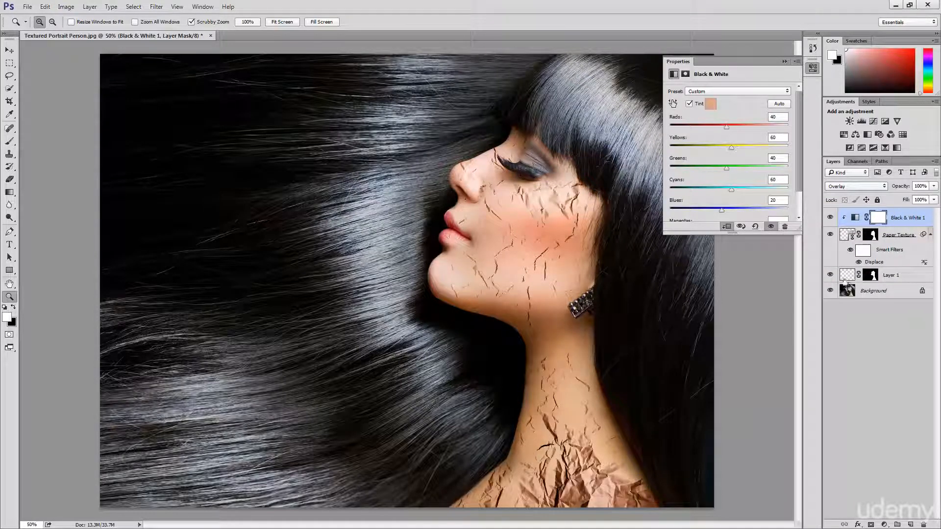
left_click(813, 67)
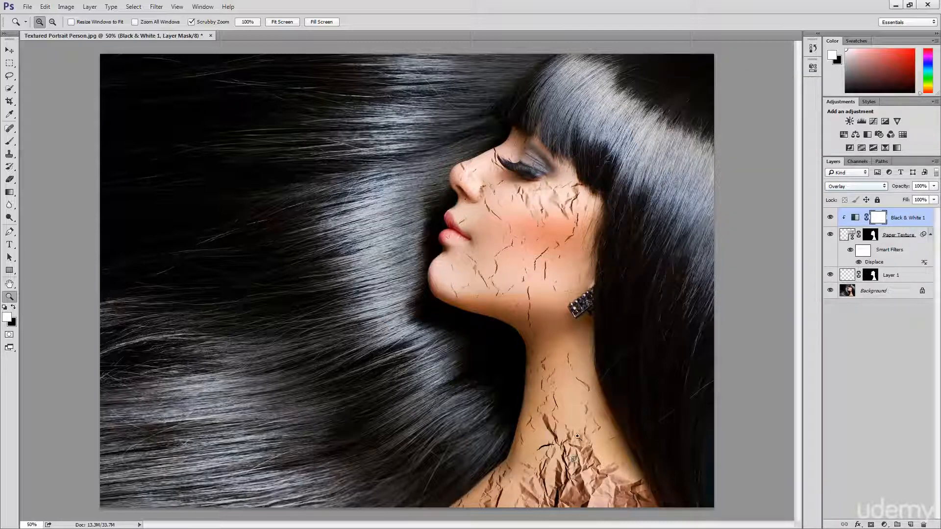
left_click(541, 220)
left_click(543, 249)
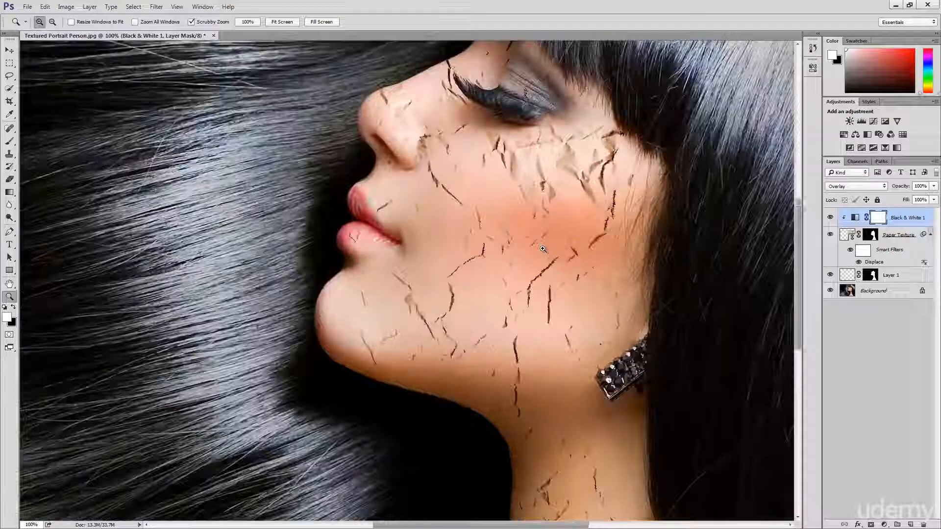
left_click_drag(632, 289, 583, 314)
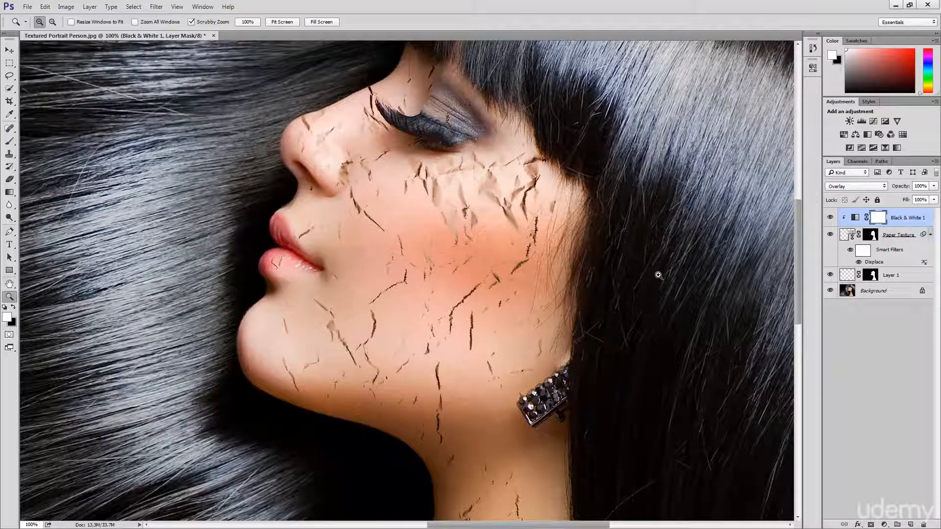